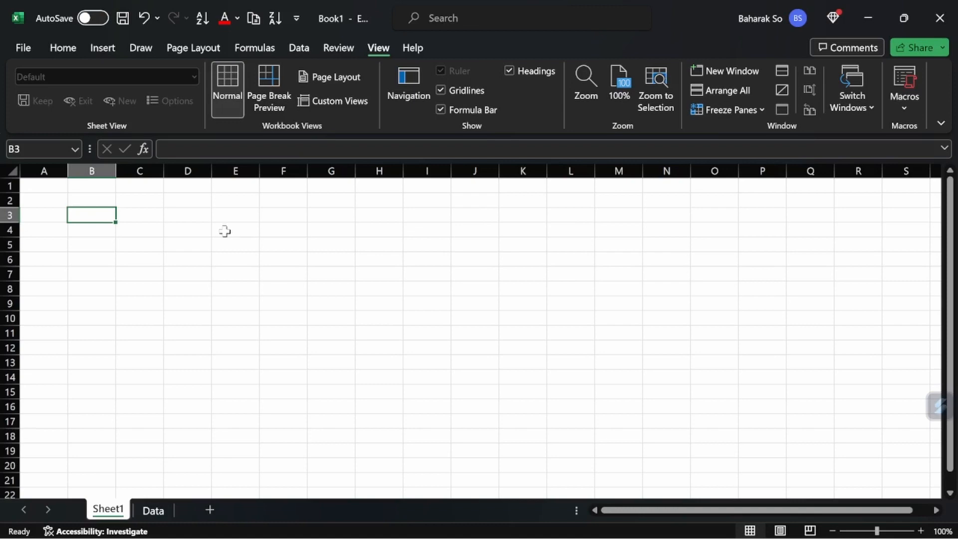
Step: Enter the values 1, 2, 3 in cells B3:D3 and 4, 5, 6 in cells B4:D4
type("1")
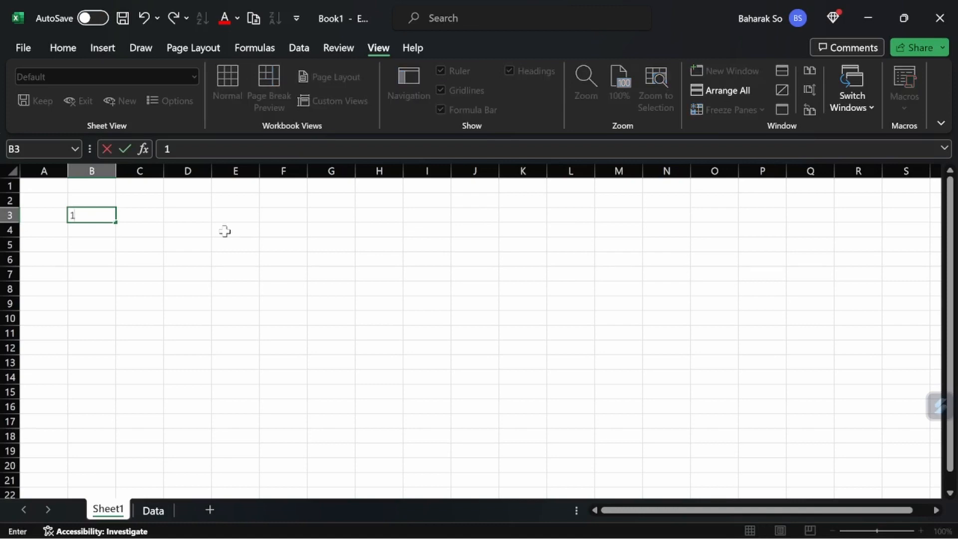
key("Tab")
type("2")
key("Tab")
type("3")
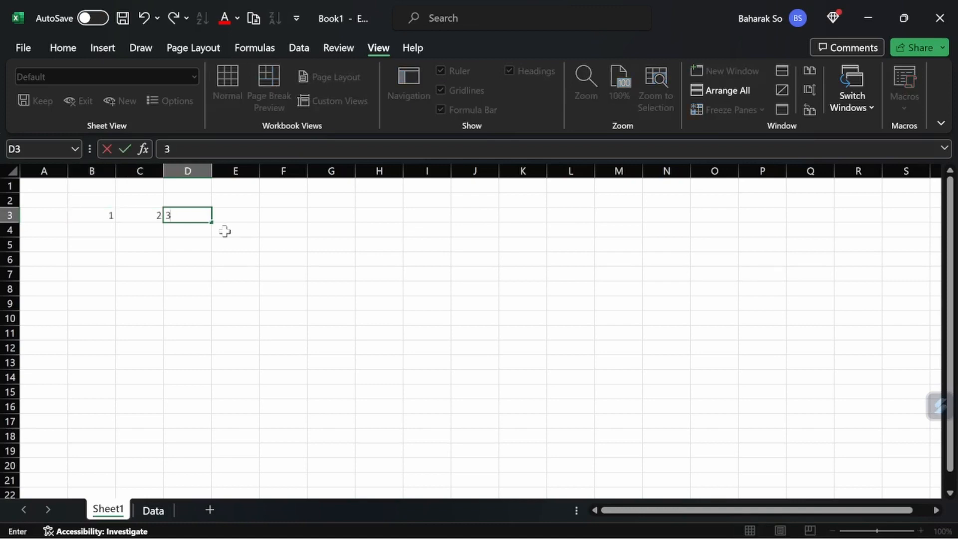
key("Return")
type("4")
key("Tab")
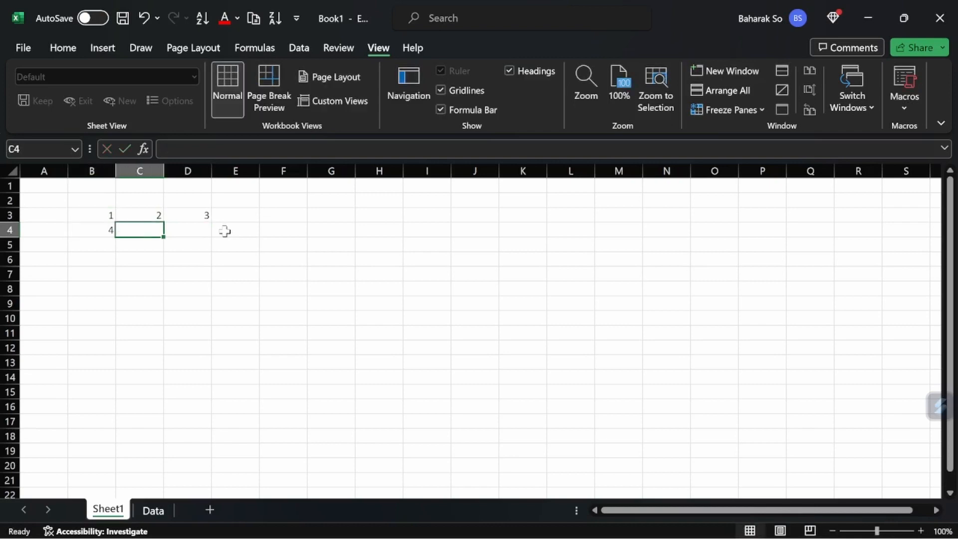
type("5")
key("Tab")
type("6")
key("Return")
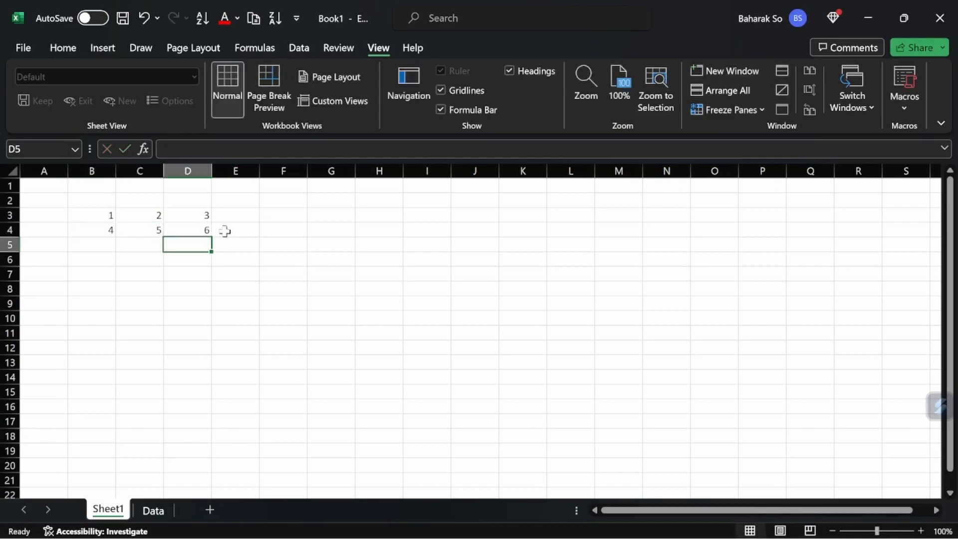
Step: Enter the relative reference formula =B3 in cell F7
key("Return")
key("Return")
key("Right")
key("Right")
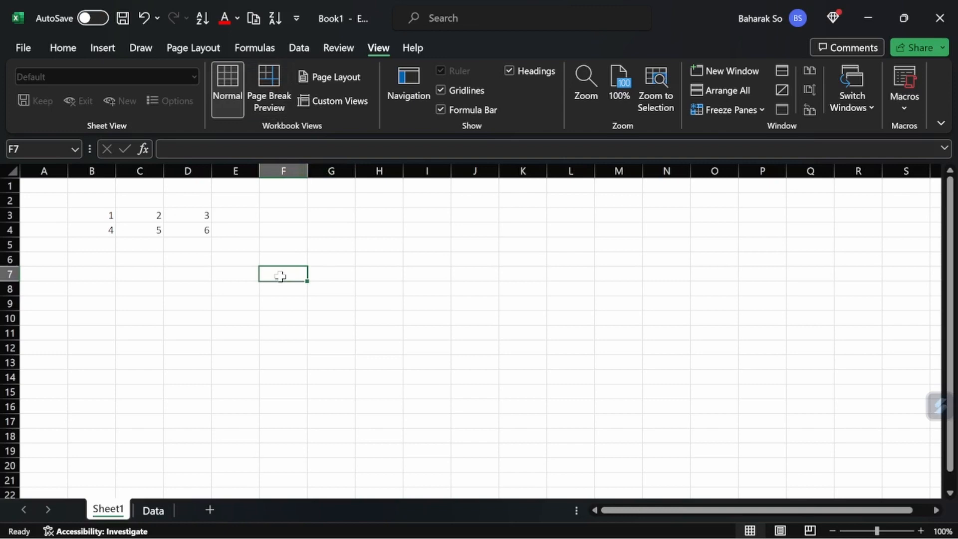
type("=")
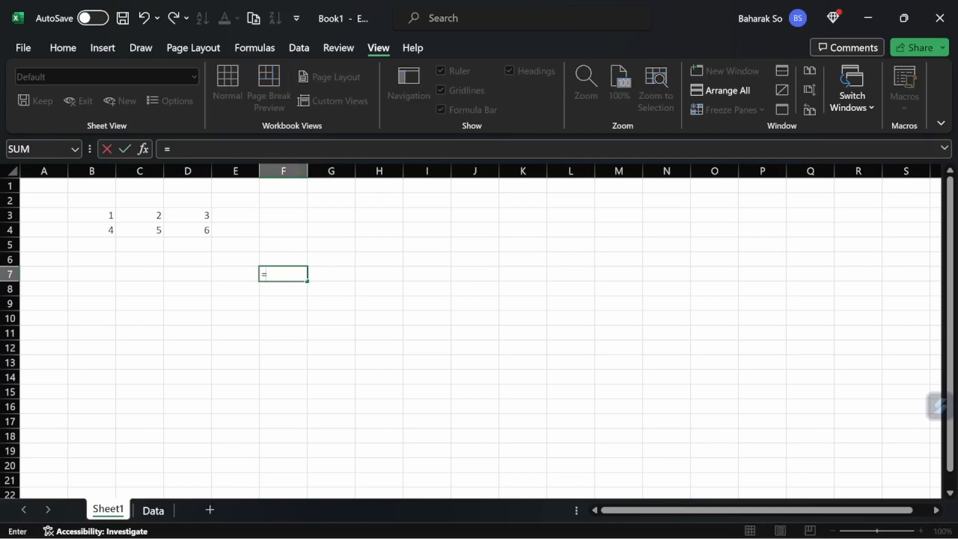
left_click(101, 218)
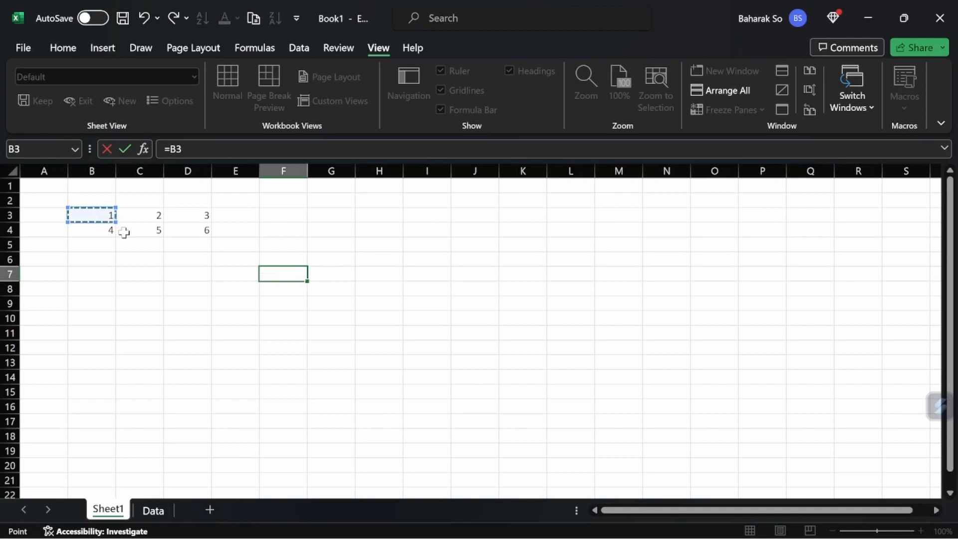
key("Return")
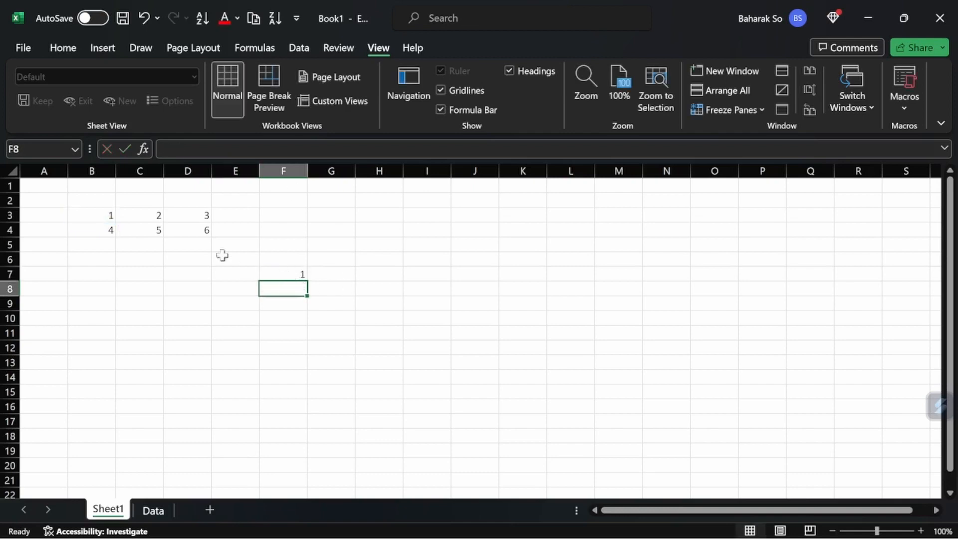
Step: Fill the relative formula from F7 across to column J and down to row 13, and clear the filled range
left_click(297, 274)
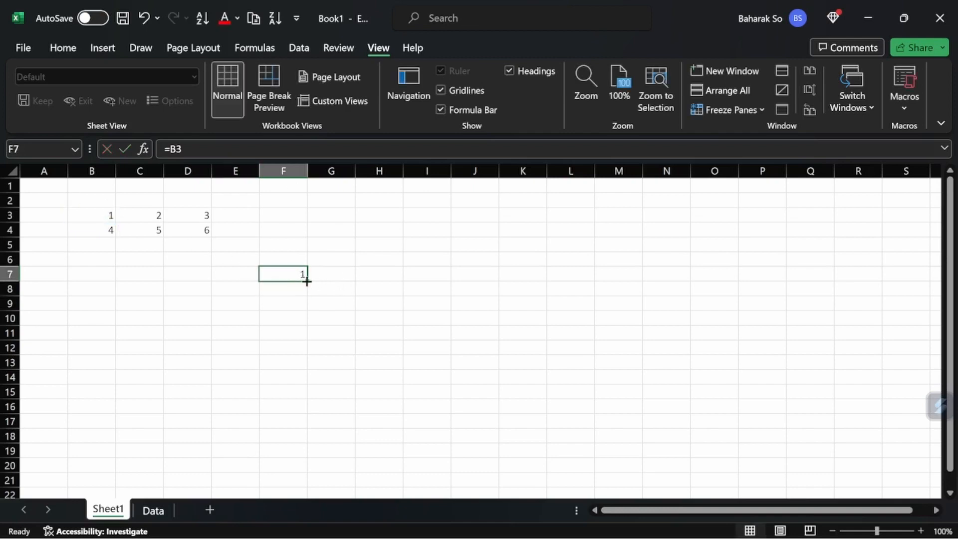
left_click_drag(307, 281, 485, 282)
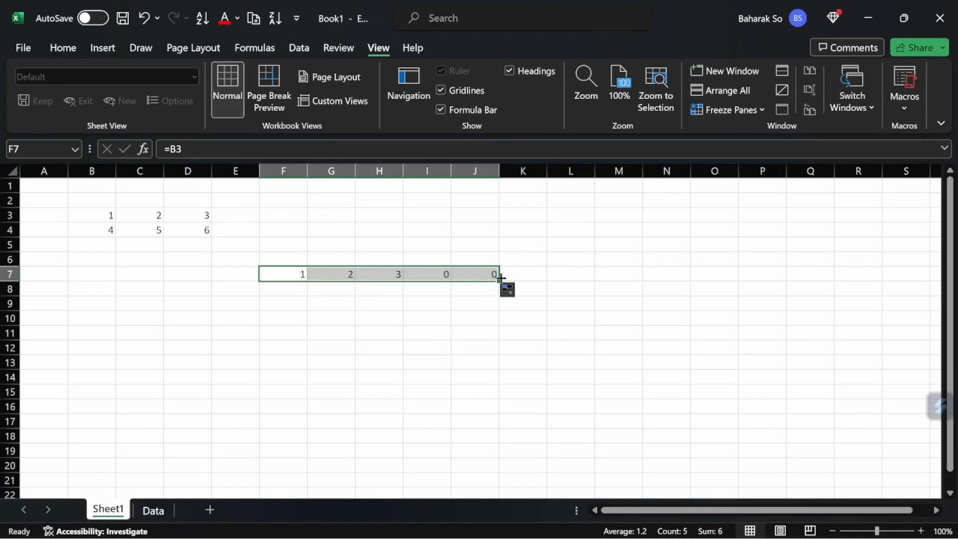
left_click_drag(498, 280, 508, 363)
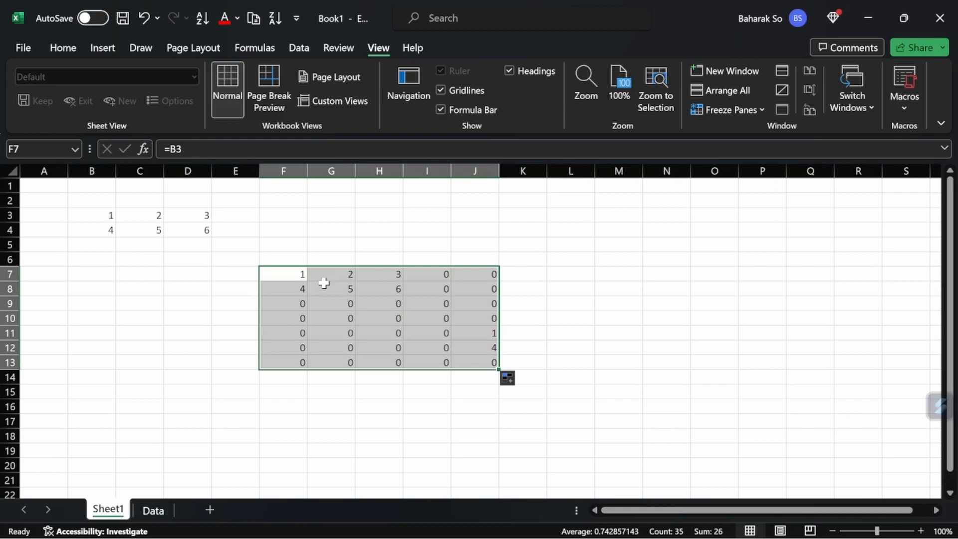
key("Delete")
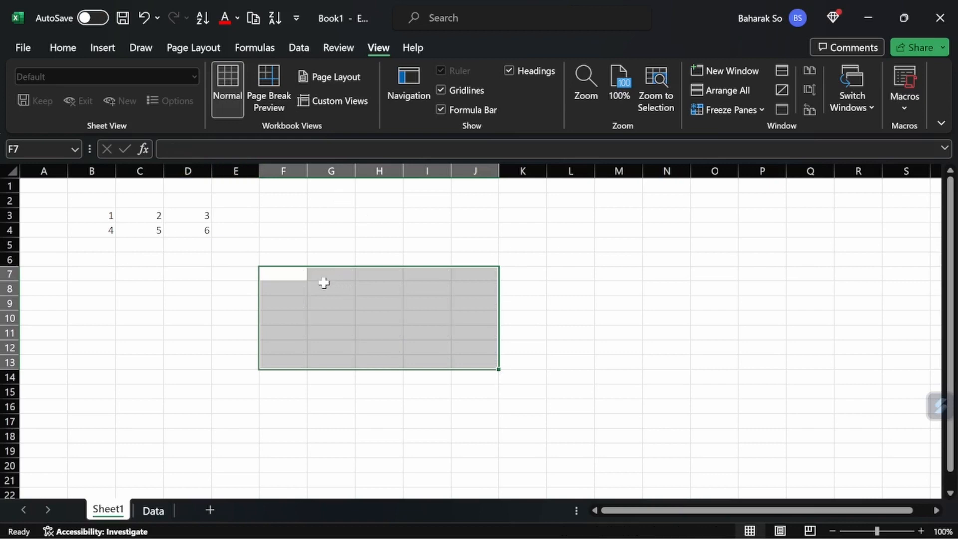
Step: Enter the fully absolute reference formula =$B$4 in cell F7
left_click(289, 273)
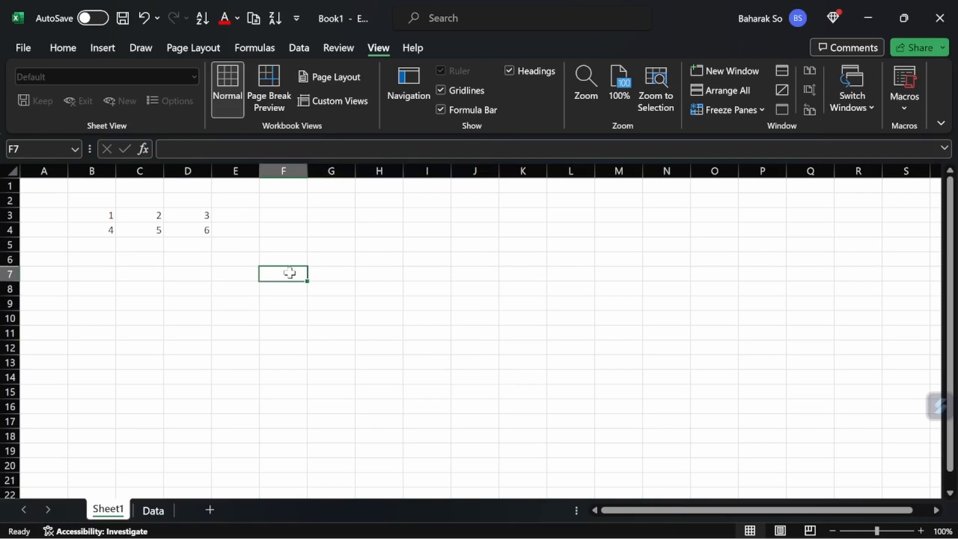
type("=")
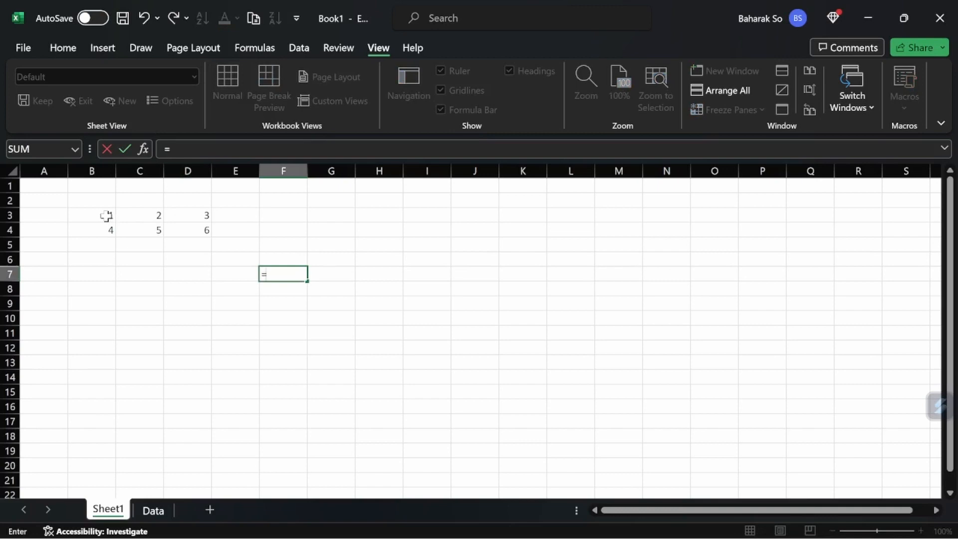
left_click(107, 233)
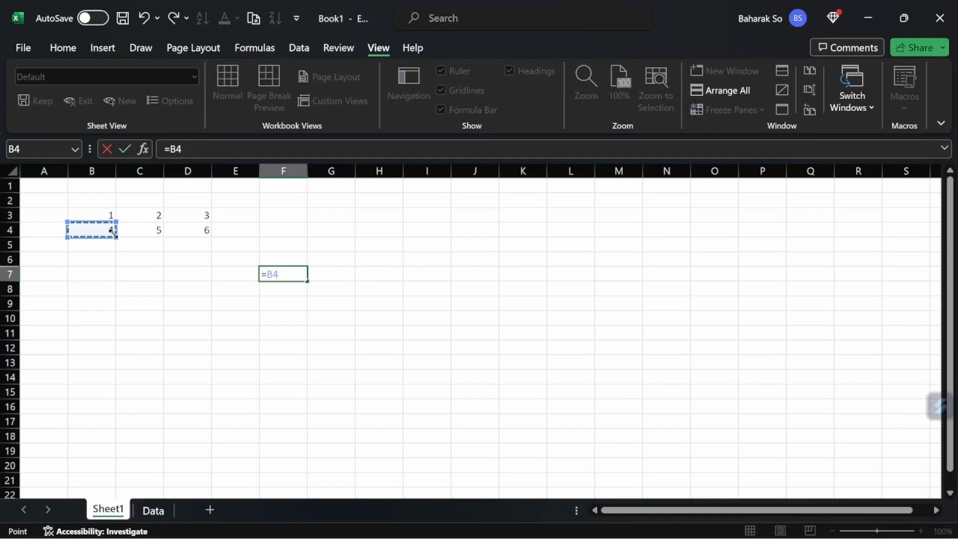
key("F4")
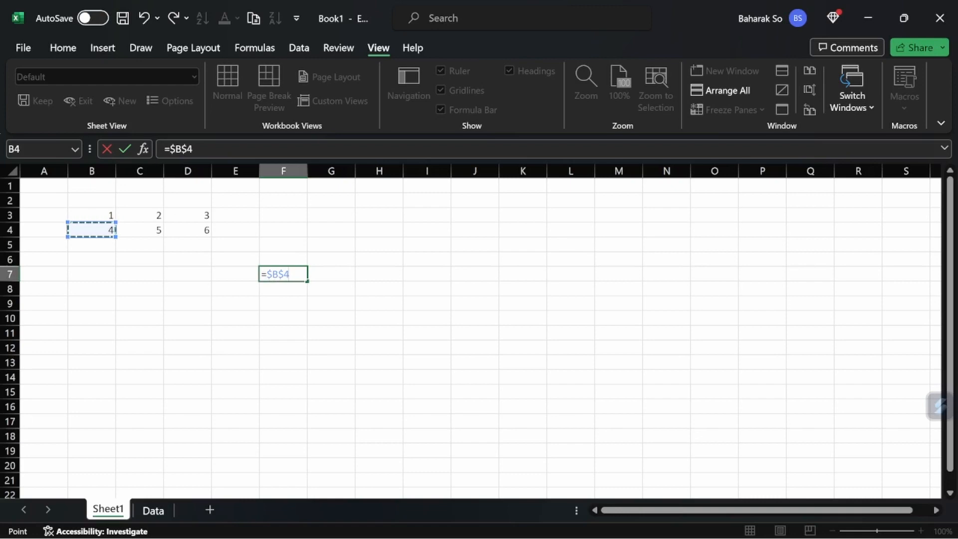
key("Return")
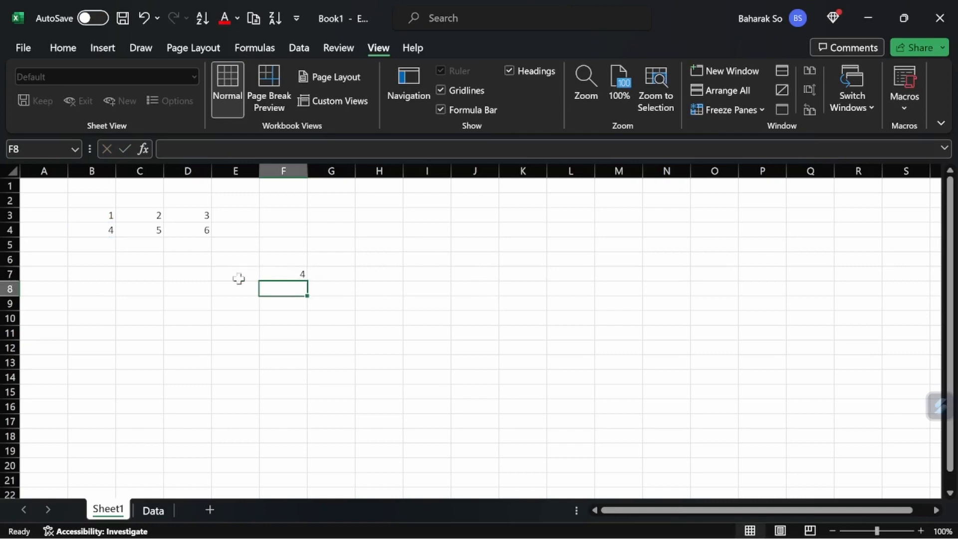
Step: Fill the absolute formula from F7 over the range F1:L18 and clear the filled range
left_click(298, 275)
left_click_drag(306, 278, 535, 178)
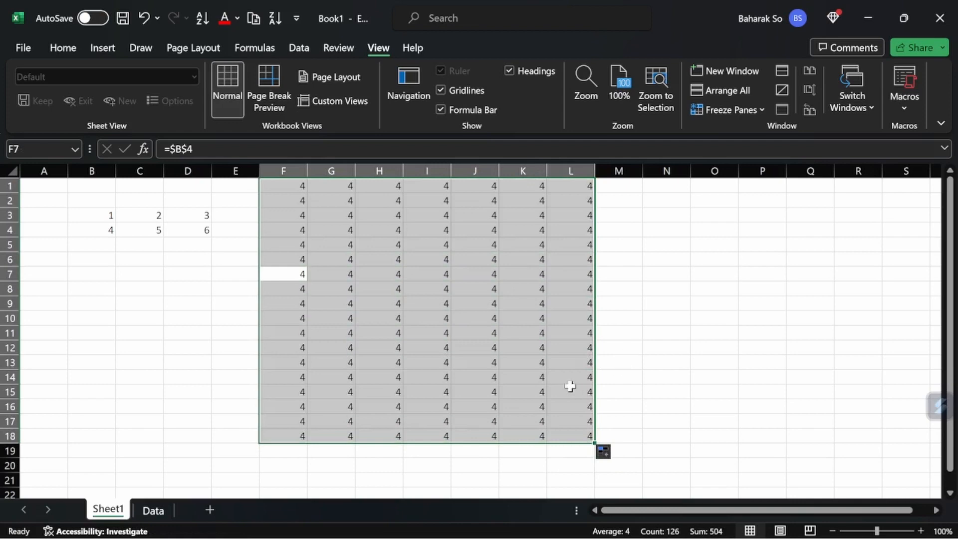
key("Delete")
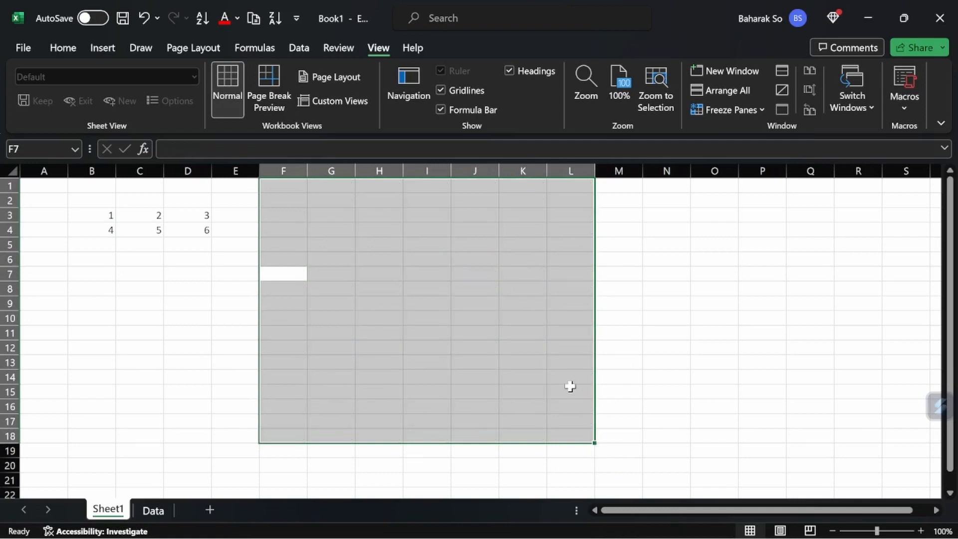
Step: Enter the mixed reference formula =$C4 in cell F7, locking only the column
left_click(270, 274)
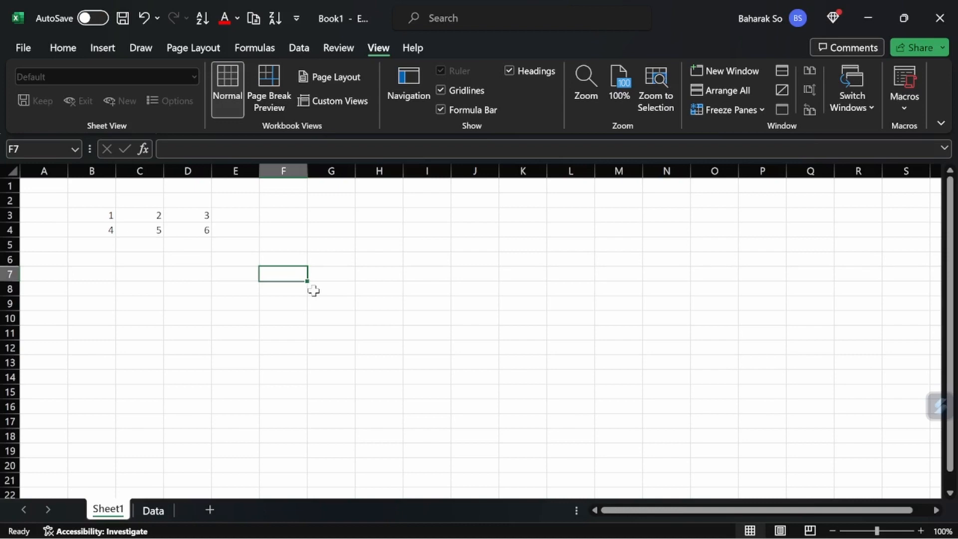
type("=")
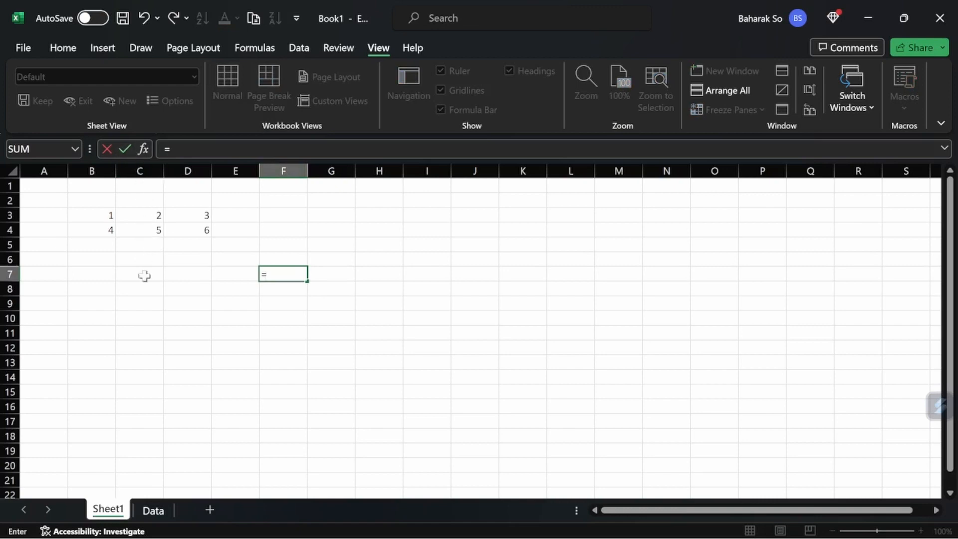
left_click(144, 231)
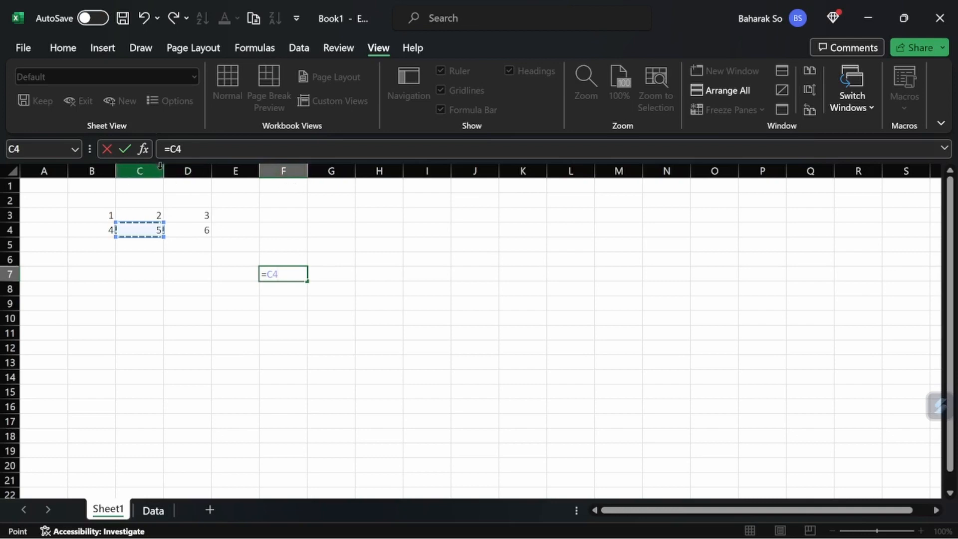
key("F2")
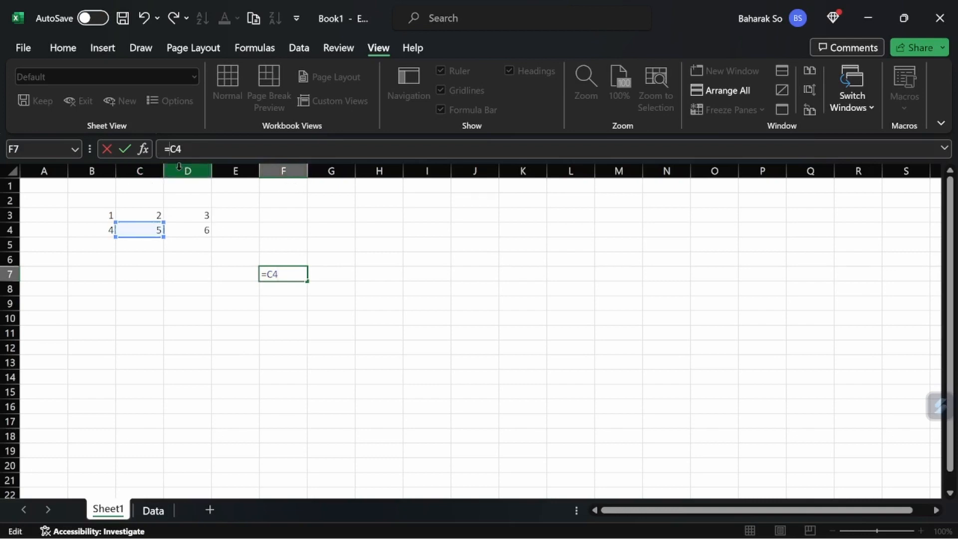
type("$")
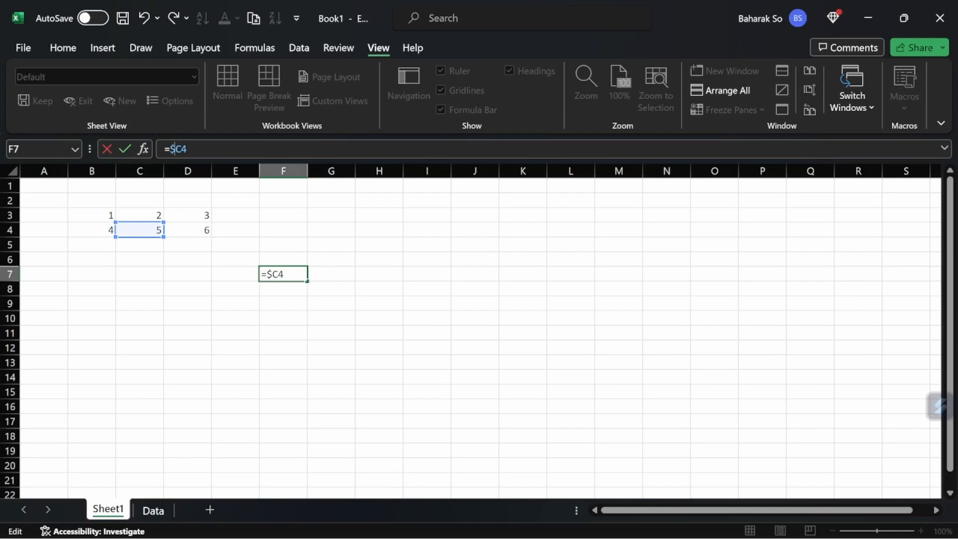
key("Return")
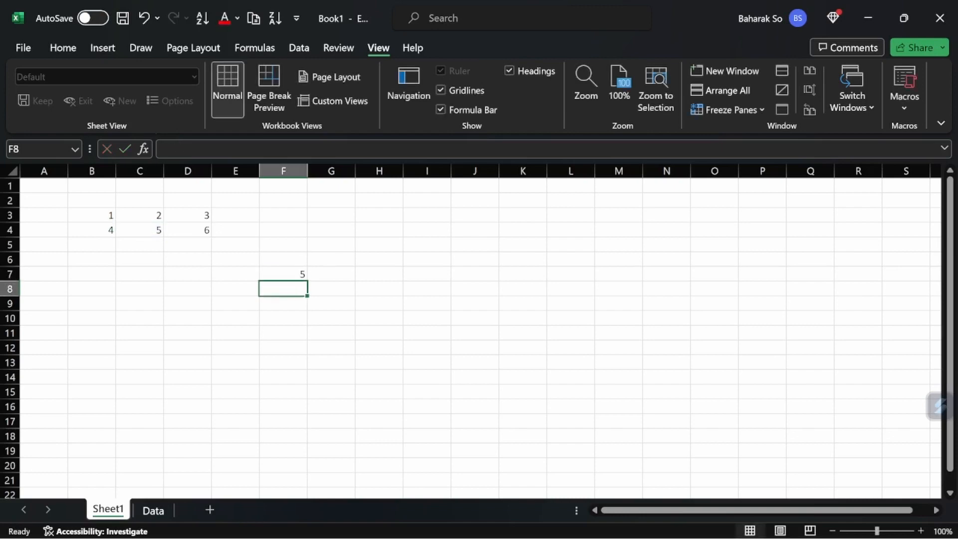
Step: Fill the column-locked formula from F7 across to N7 and up into row 6, and compare it with source cell C3
left_click(291, 275)
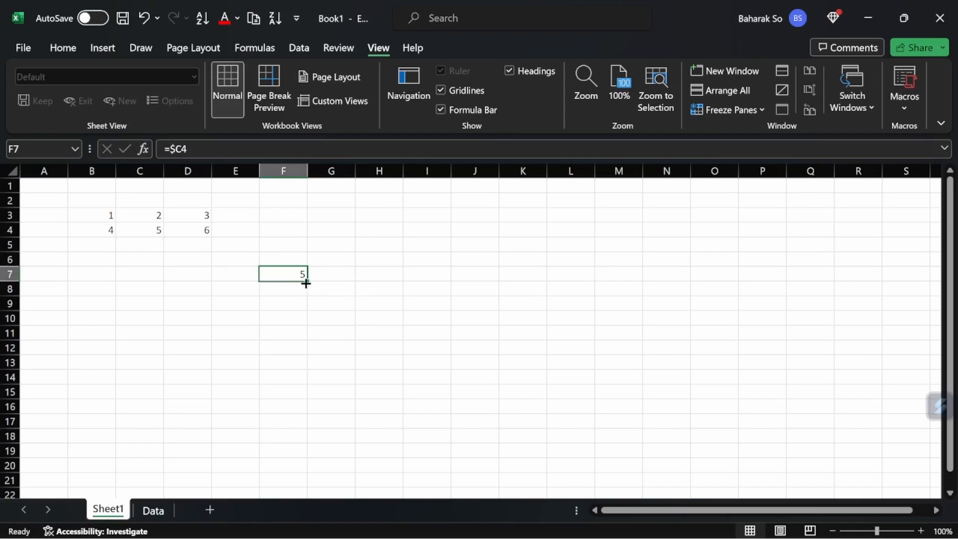
left_click_drag(307, 281, 690, 284)
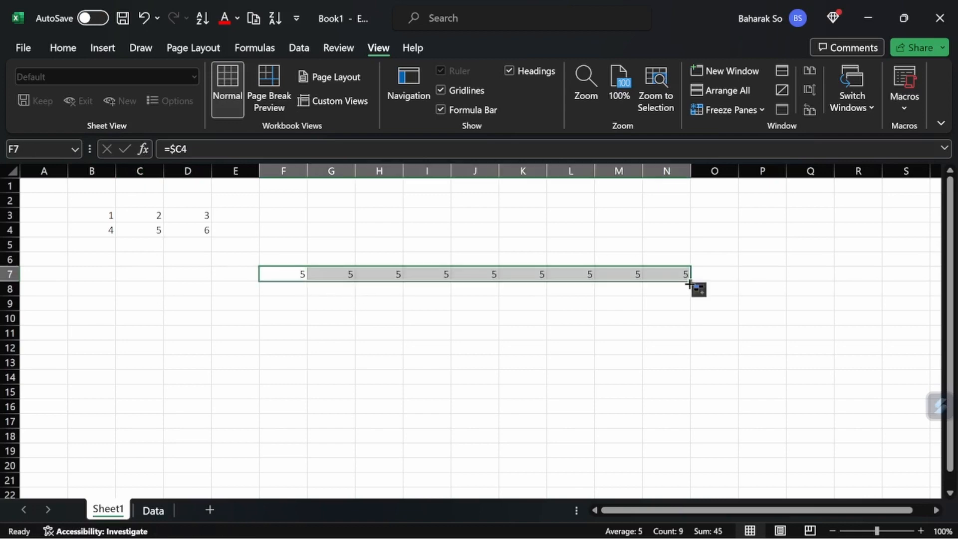
left_click_drag(690, 281, 687, 255)
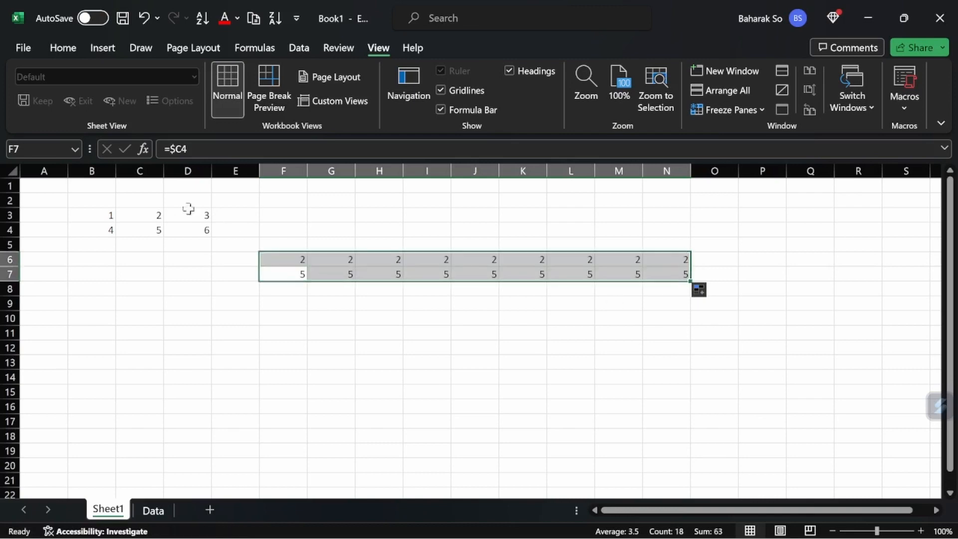
left_click(157, 215)
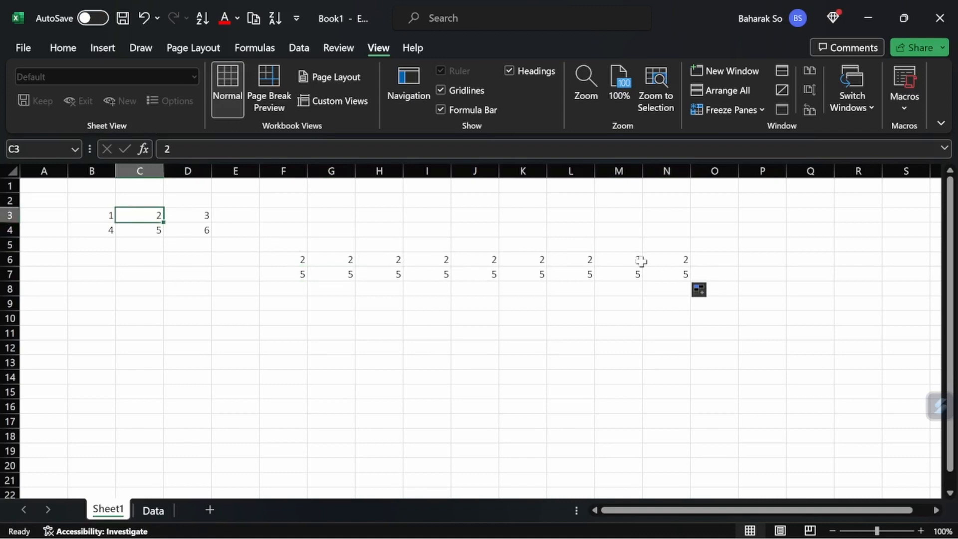
left_click_drag(678, 276, 265, 287)
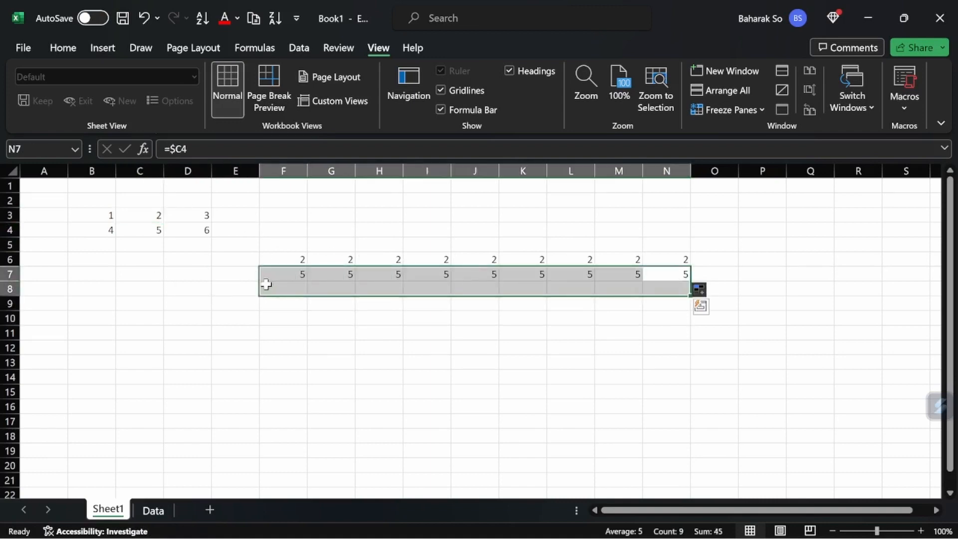
Step: Extend the source data with 3 in C5, 10 in C6 and 20 in B6
left_click(154, 242)
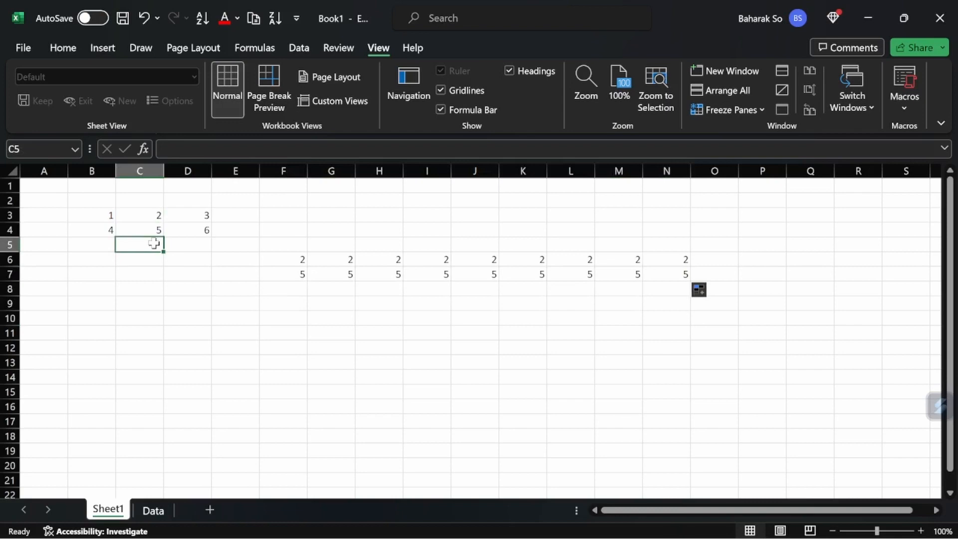
type("3")
key("Return")
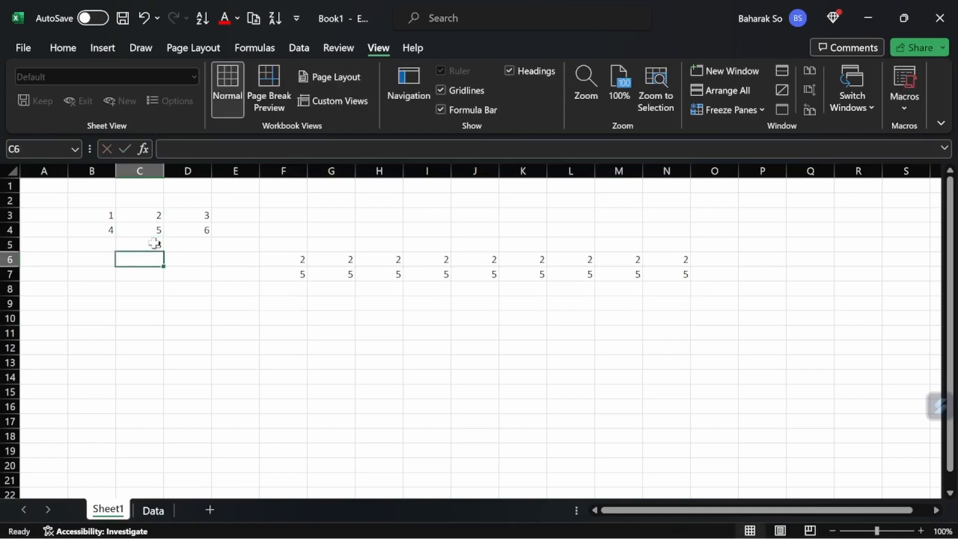
type("10")
key("Left")
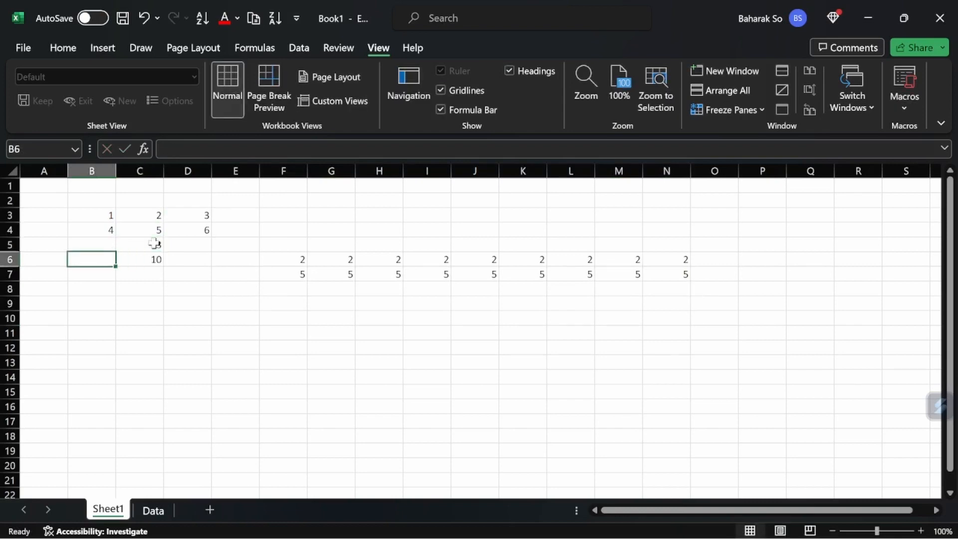
type("20")
key("Return")
key("Up")
key("Right")
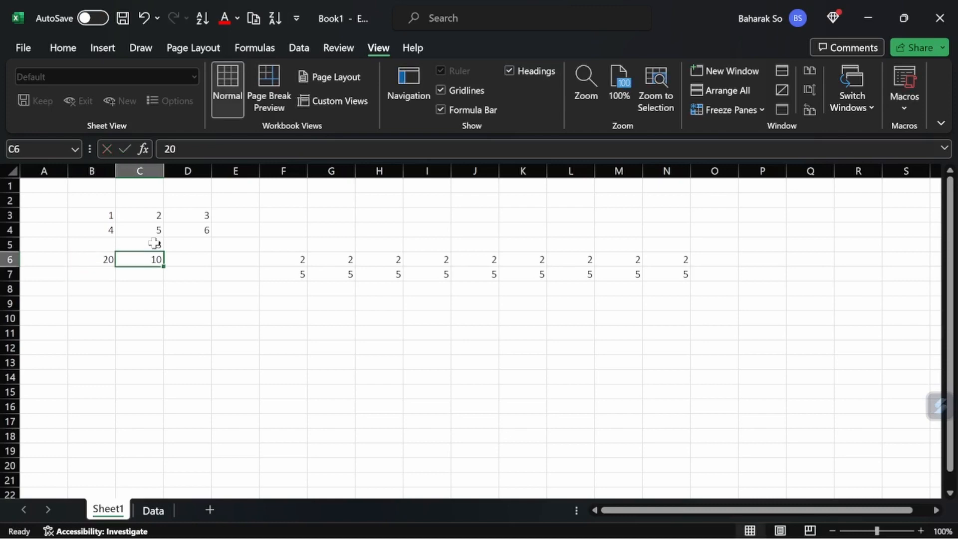
key("Left")
key("Right")
Step: Fill the column-locked formulas in columns F to N down to row 14 and check the formula in H8
left_click_drag(299, 274, 681, 383)
left_click(369, 289)
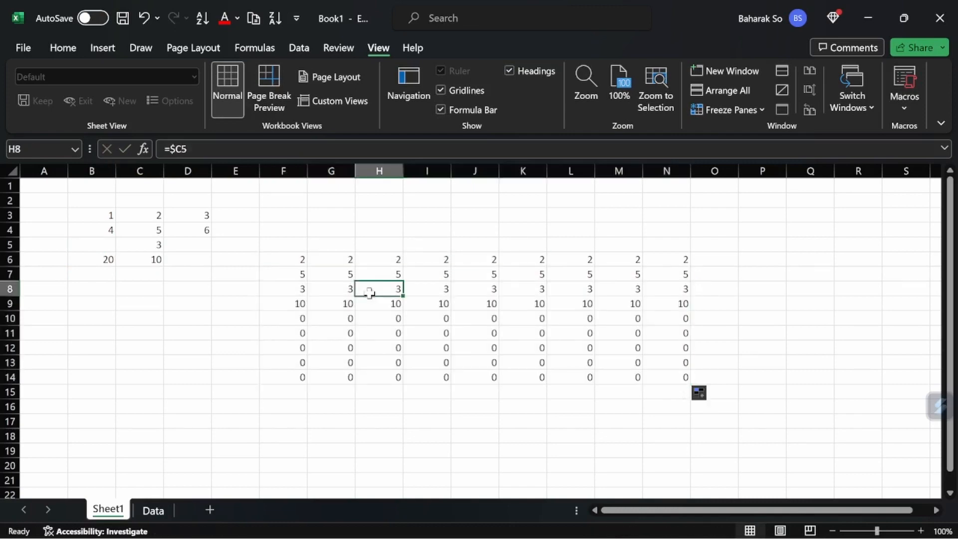
Step: Check the formula in H9 against source column C, and clear the filled formulas from F6:N14
left_click(386, 313)
left_click(394, 302)
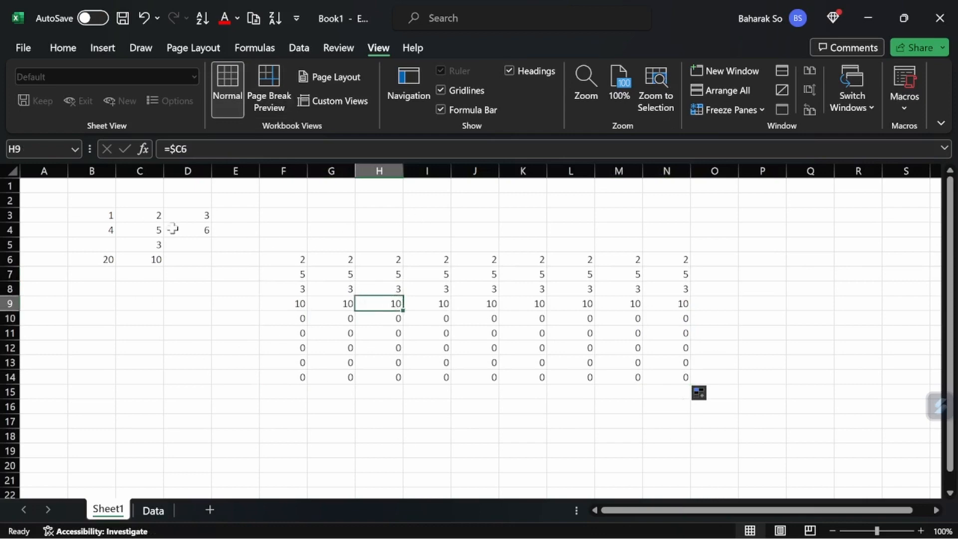
left_click(141, 170)
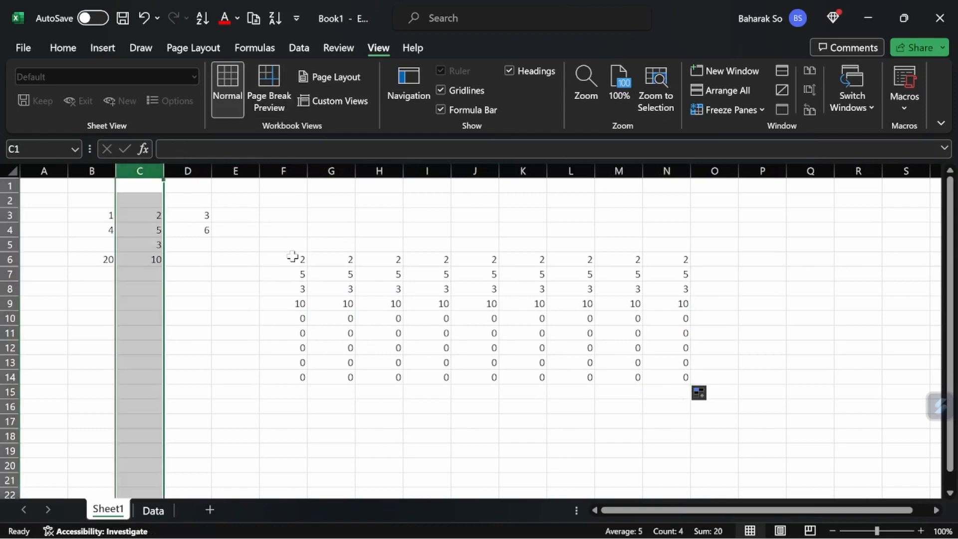
left_click_drag(298, 259, 674, 379)
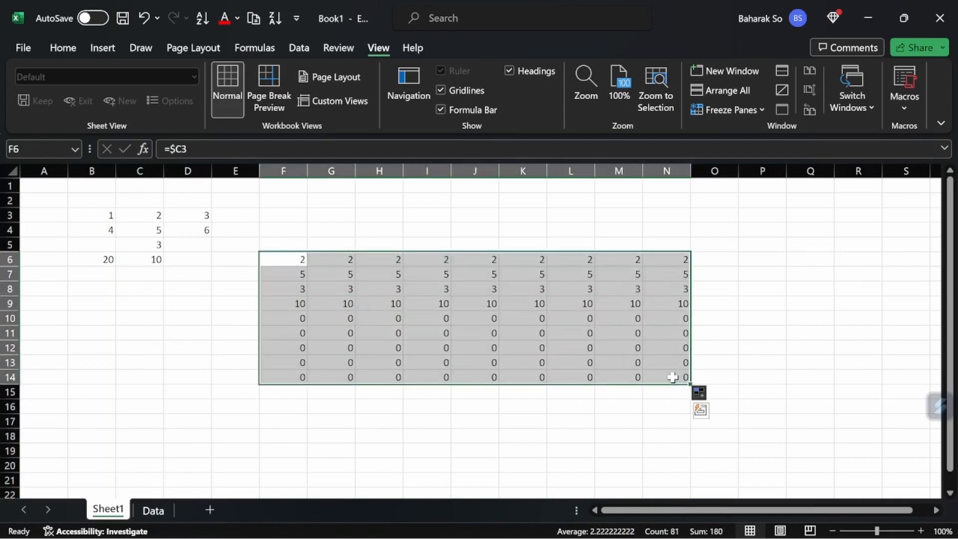
key("Delete")
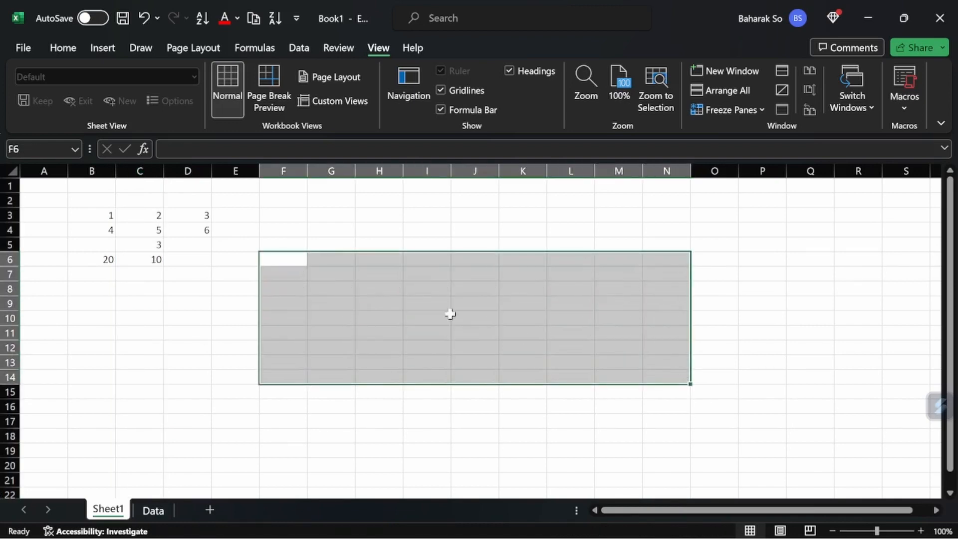
Step: Enter the mixed reference formula =D$4 in cell F8, locking only the row
left_click(274, 272)
left_click(288, 288)
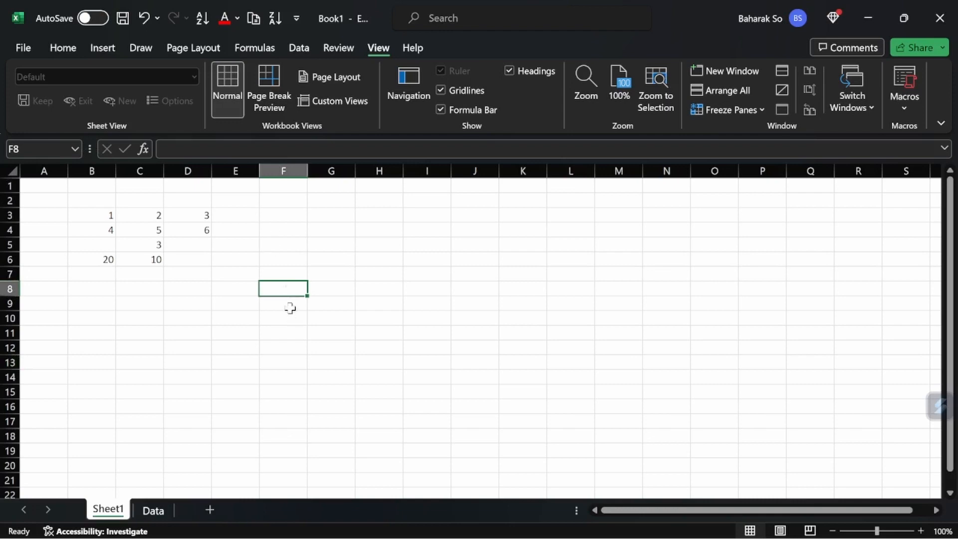
type("=")
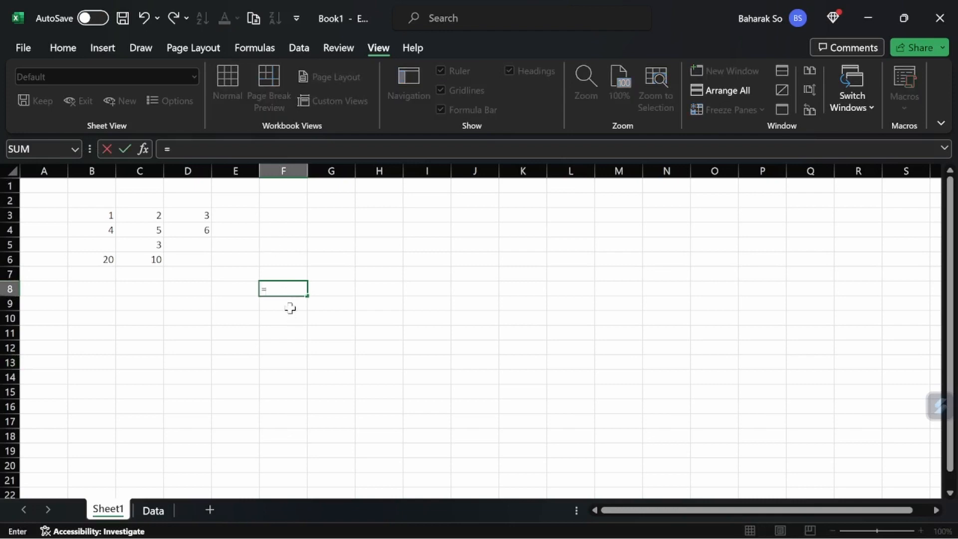
left_click(191, 230)
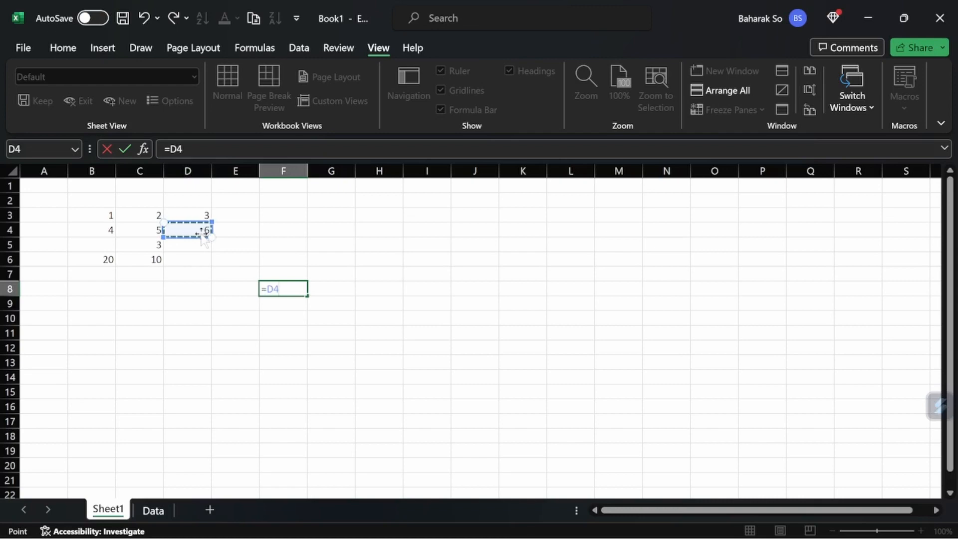
key("F4")
key("F4")
key("ctrl+Return")
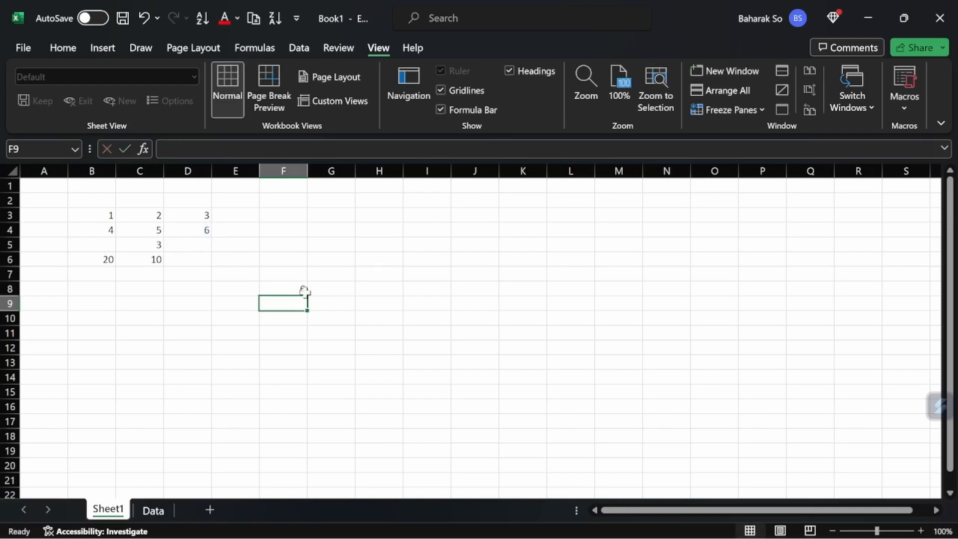
Step: Fill the row-locked formula from F8 across to I8 and over rows 1 to 15, and clear the filled range
left_click_drag(305, 295, 469, 286)
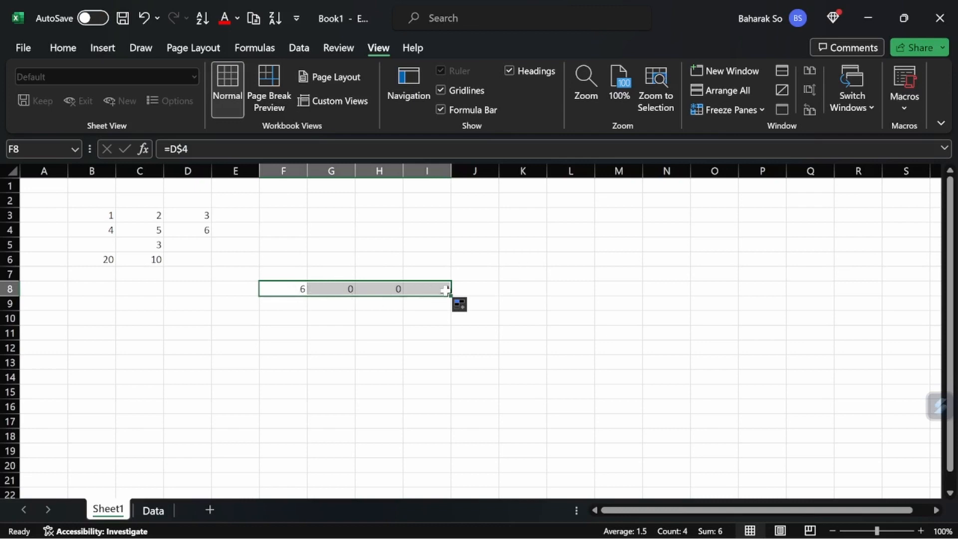
left_click_drag(451, 295, 427, 167)
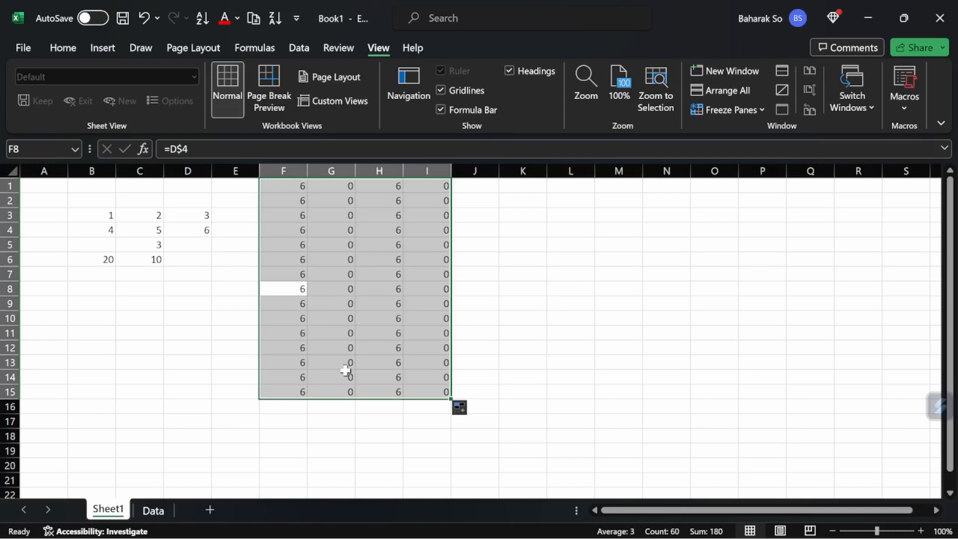
key("Delete")
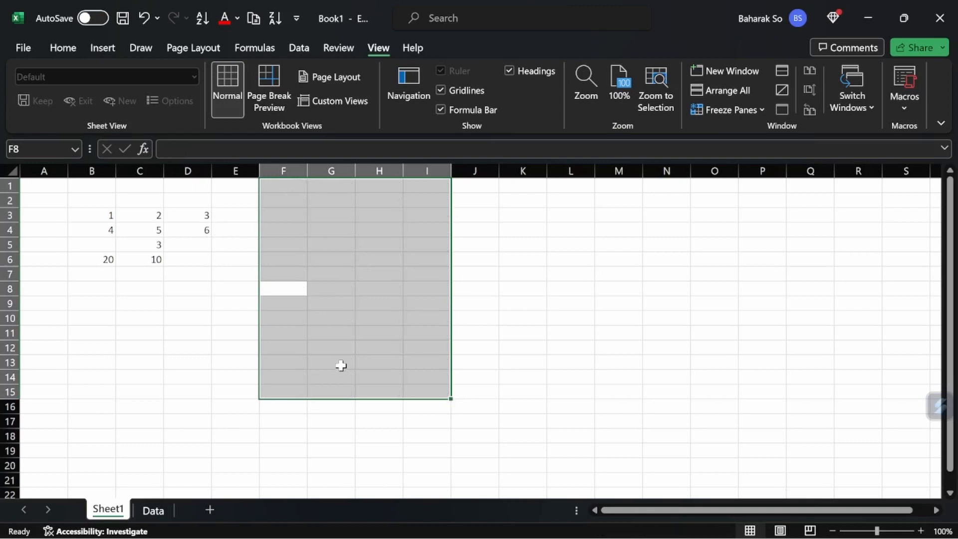
left_click(207, 393)
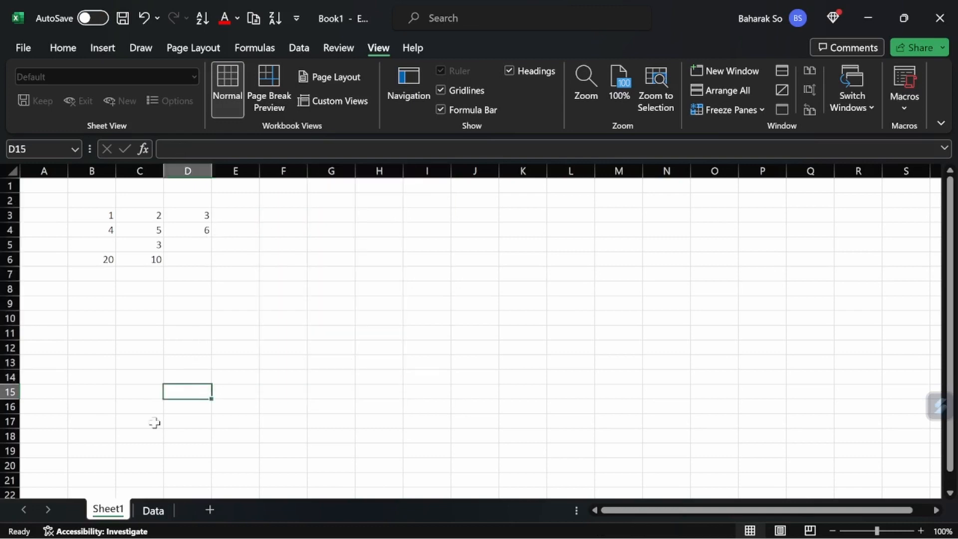
Step: Open the Data sheet and examine its Product, Country and Sale column headings
left_click(155, 511)
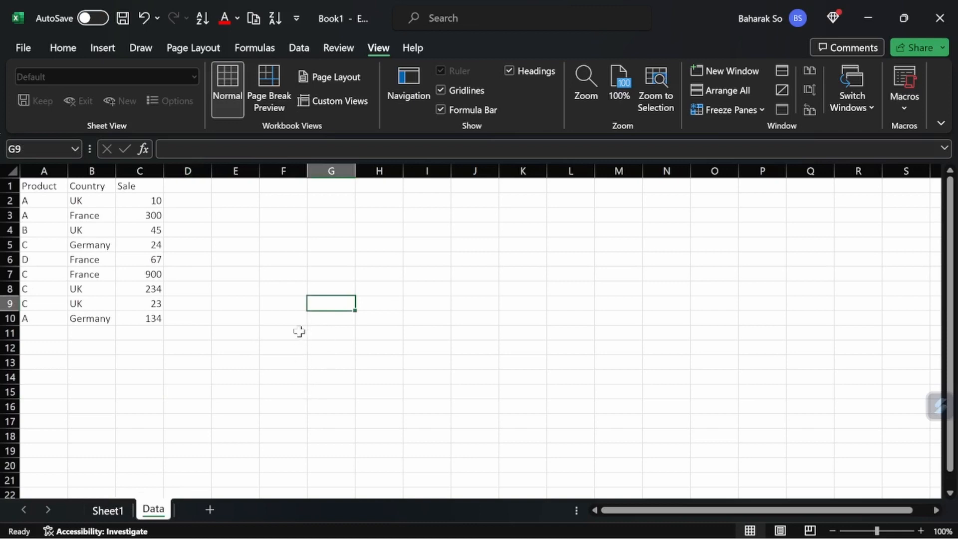
left_click(56, 187)
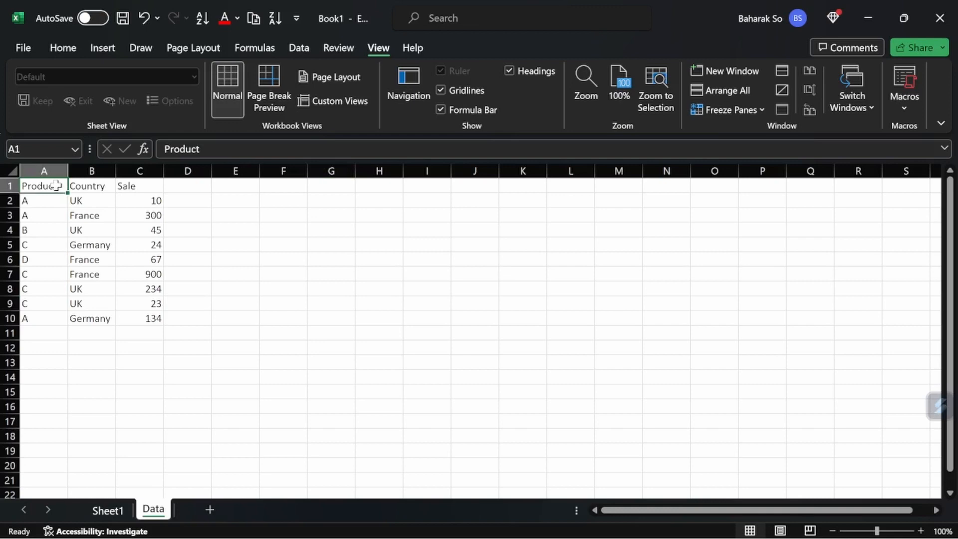
left_click(111, 189)
left_click(124, 187)
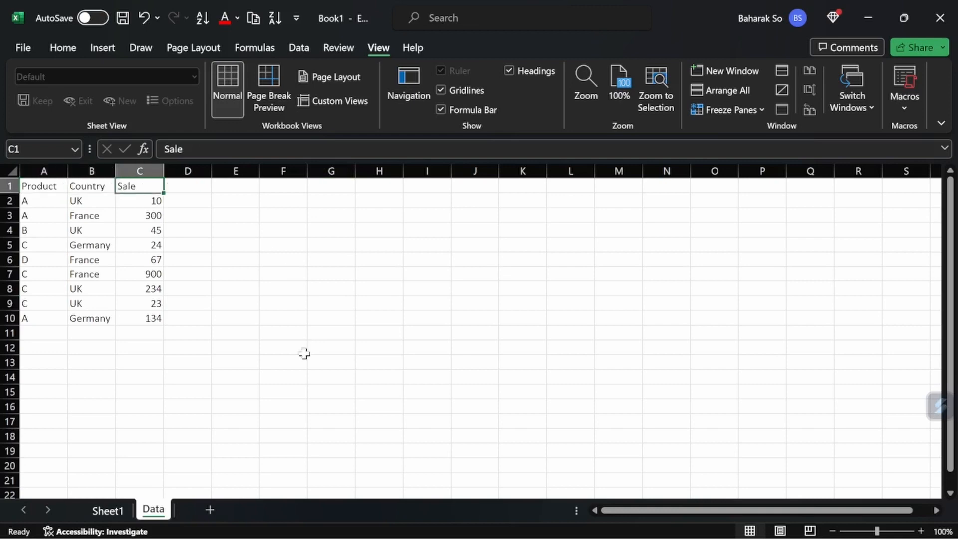
Step: Enter the product labels A, B, C and D down cells E12 to E15 of the Data sheet
left_click(247, 347)
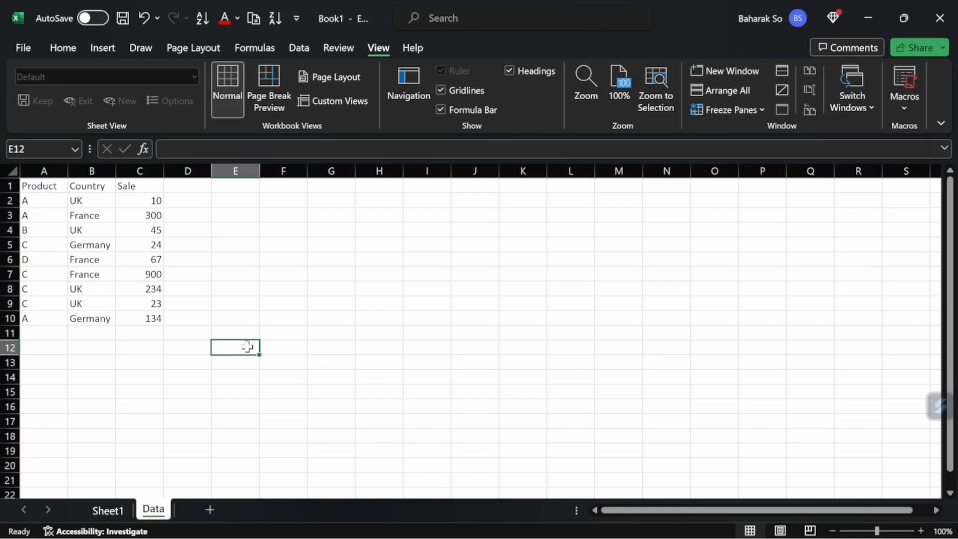
type("A")
key("Return")
type("B")
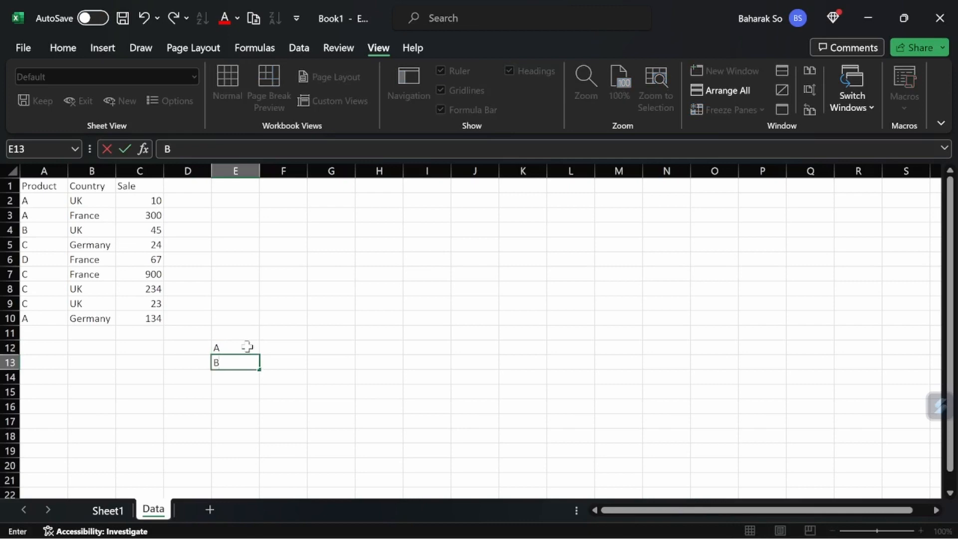
key("Return")
type("C")
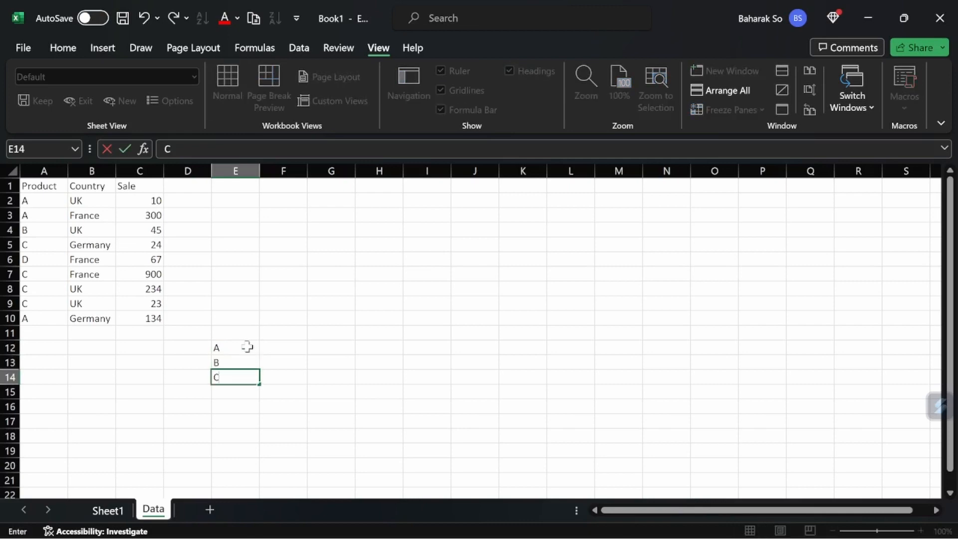
key("Return")
type("D")
key("Return")
Step: Enter the country headings UK, France and Germany across cells F11 to H11
key("Up")
key("Up")
key("Up")
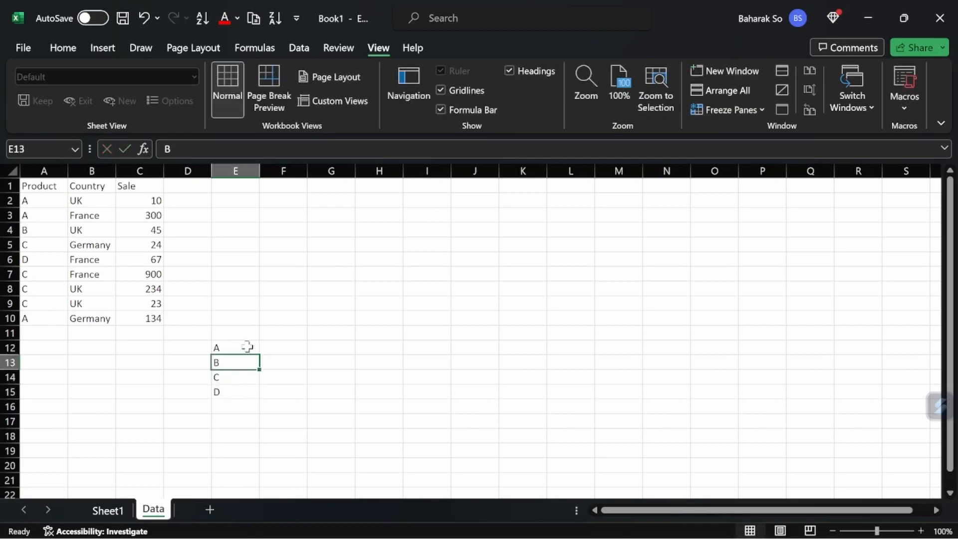
key("Up")
key("Up")
key("Right")
type("U")
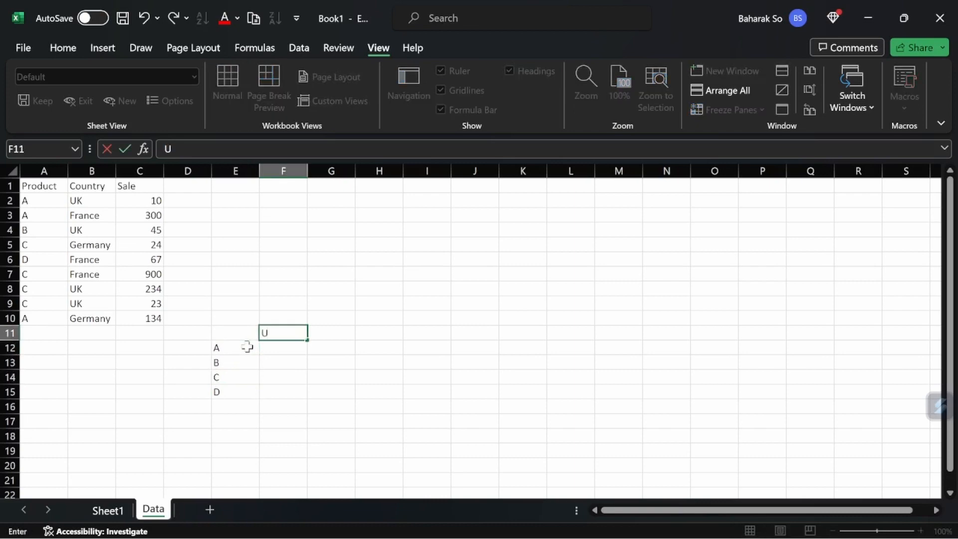
type("K")
key("Tab")
type("Fra")
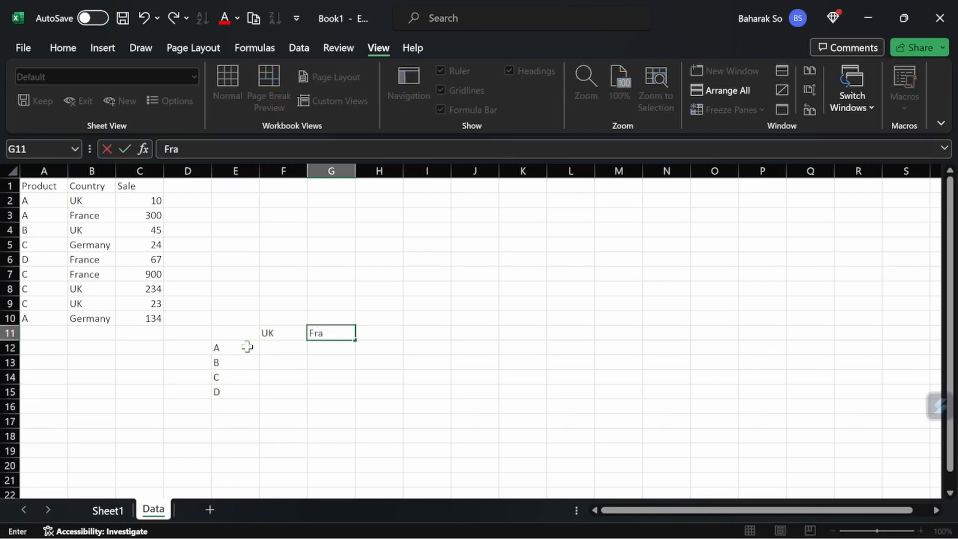
type("nce")
key("Tab")
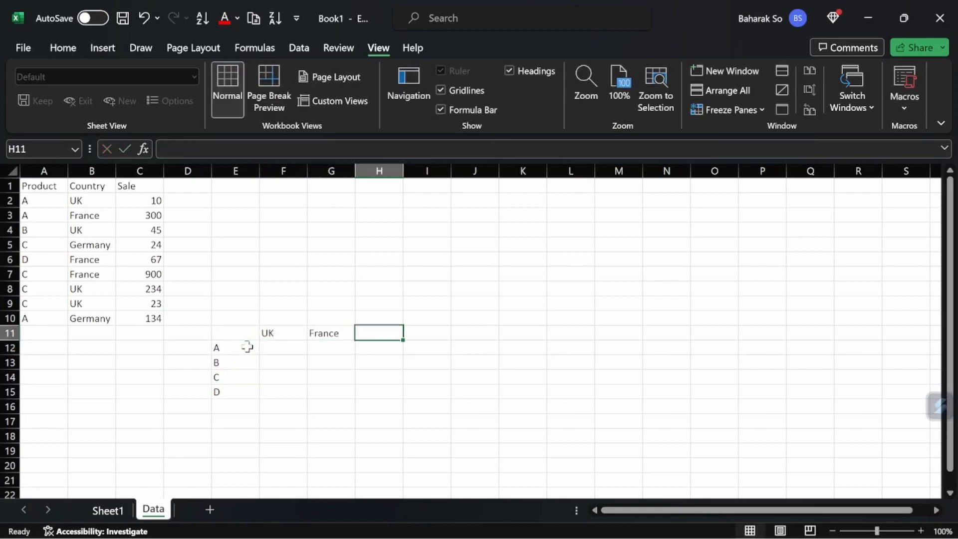
type("Germany")
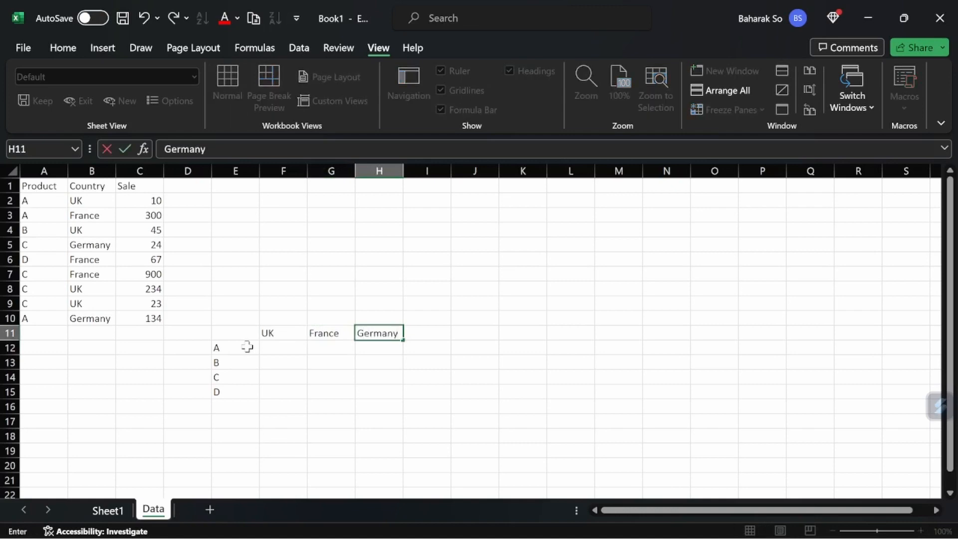
key("Down")
Step: Start a SUMIFS formula in F12 with the Sale values as the absolute sum range $C$2:$C$10
key("Left")
key("Left")
type("=")
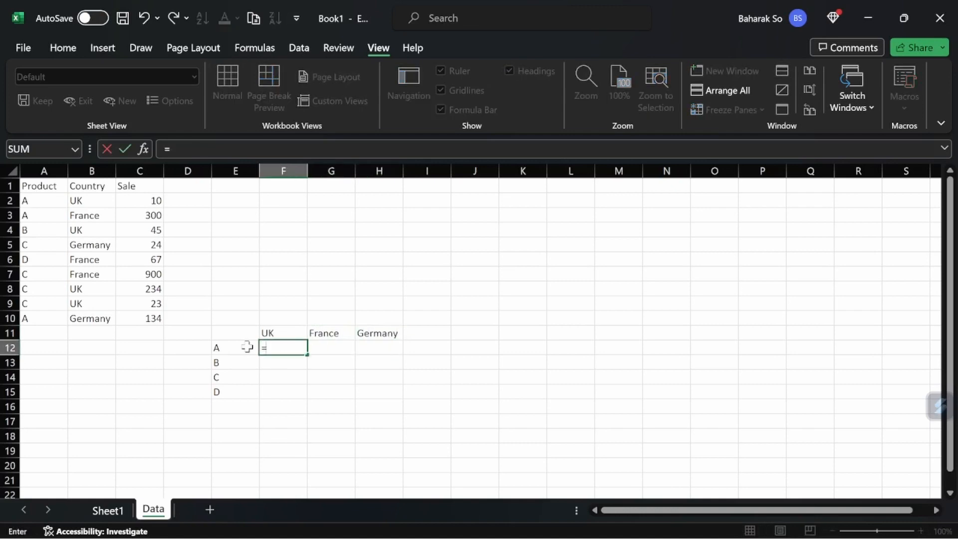
type("sumi")
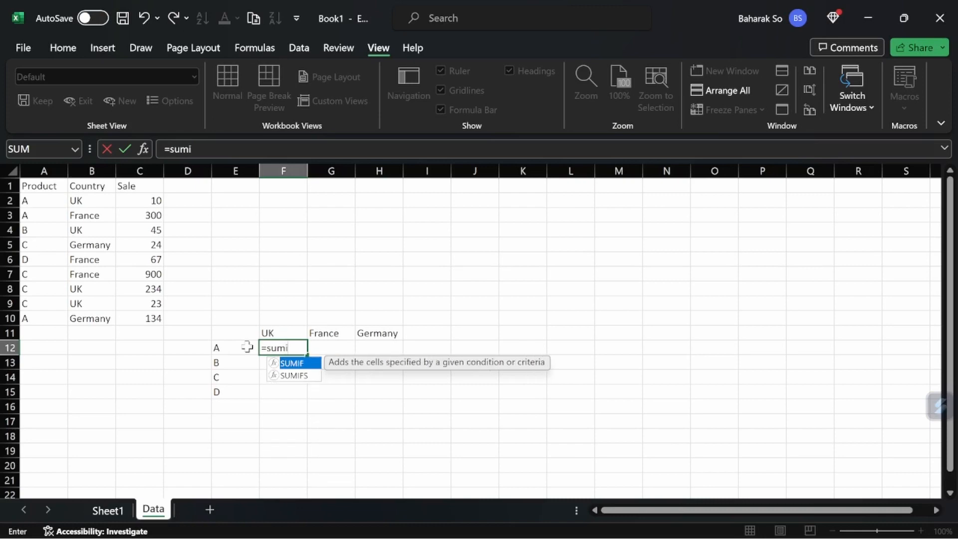
type("fs(")
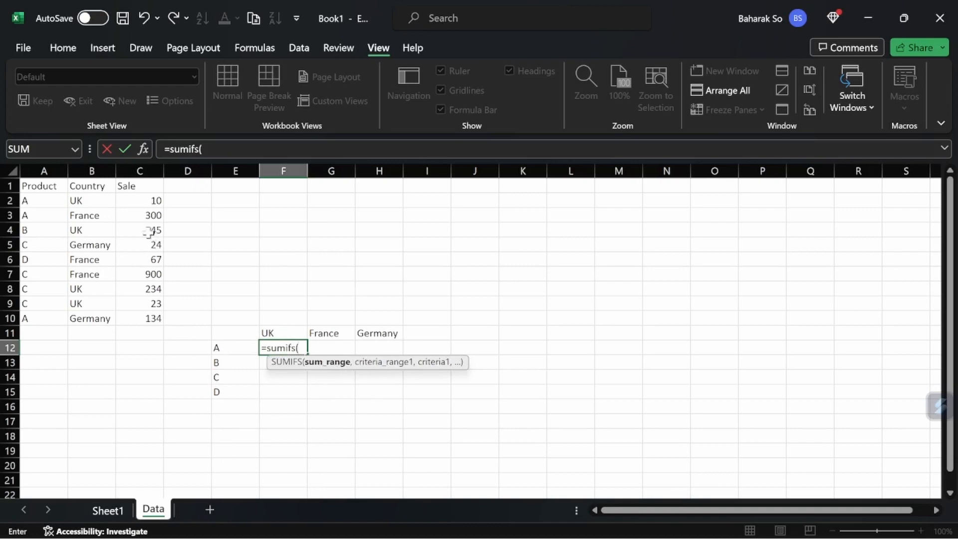
left_click_drag(132, 204, 157, 319)
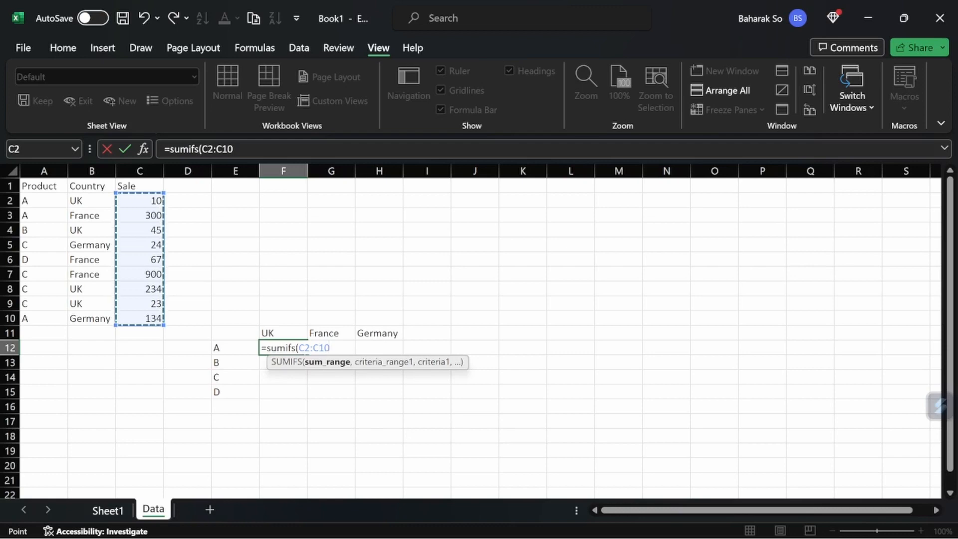
key("F4")
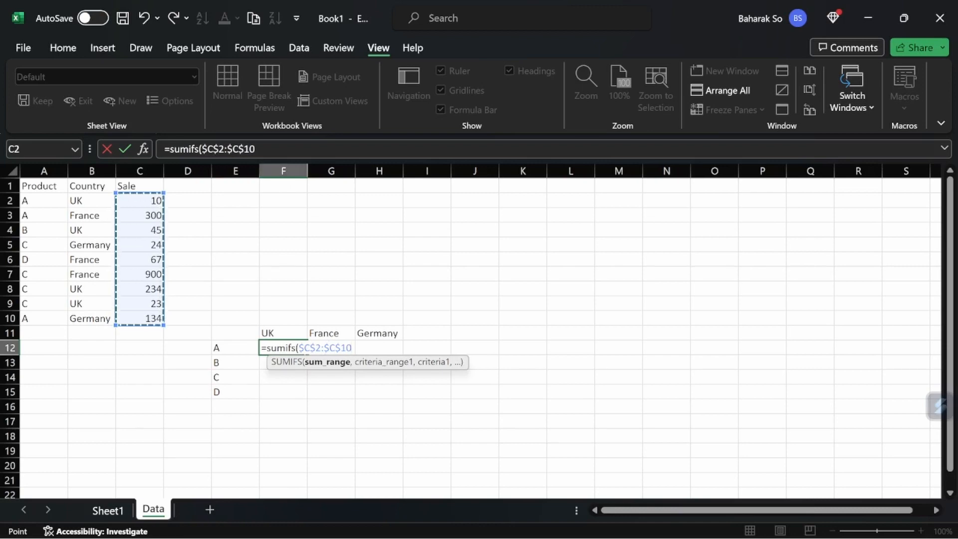
left_click(256, 149)
type(",")
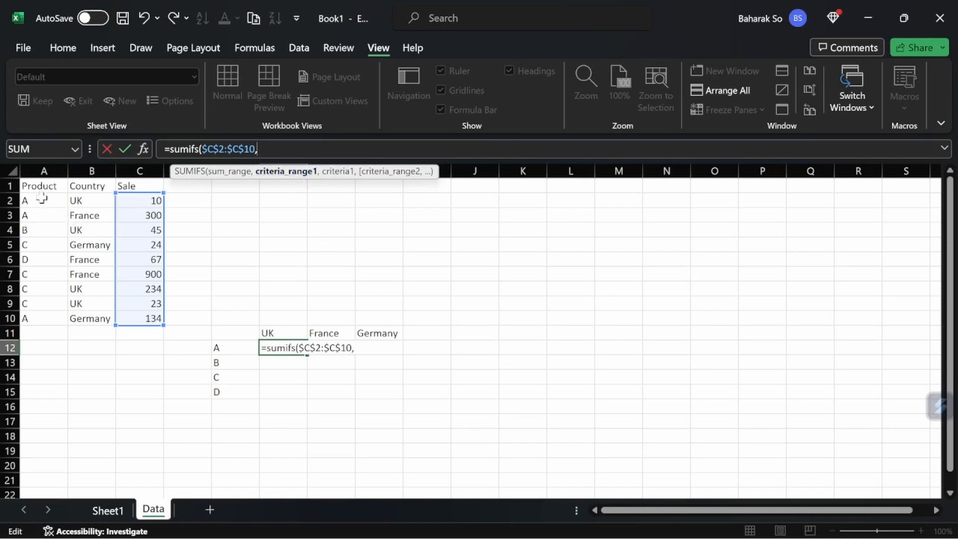
Step: Add the product condition to the SUMIFS formula, using absolute range $A$2:$A$10 and column-locked criterion $E12
left_click_drag(45, 198, 47, 233)
left_click_drag(56, 314, 56, 314)
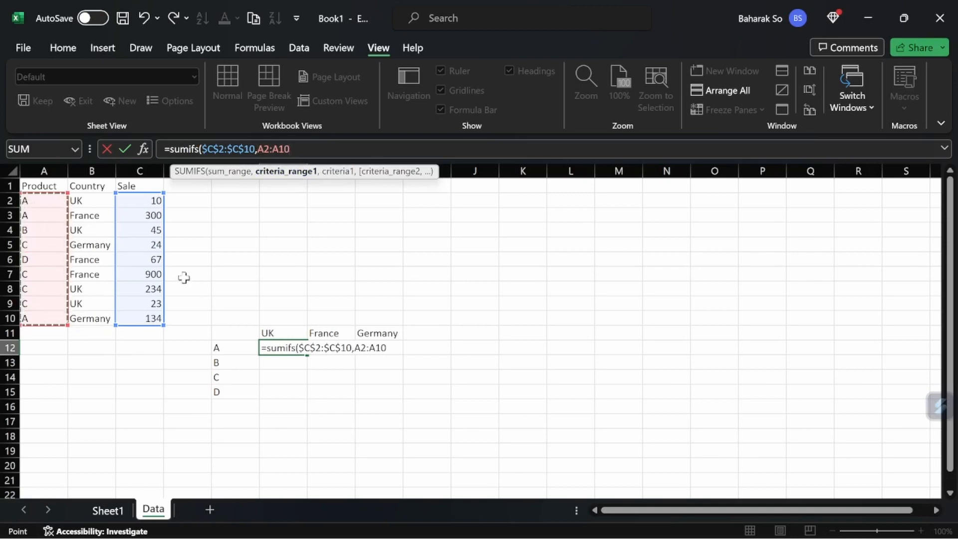
key("F4")
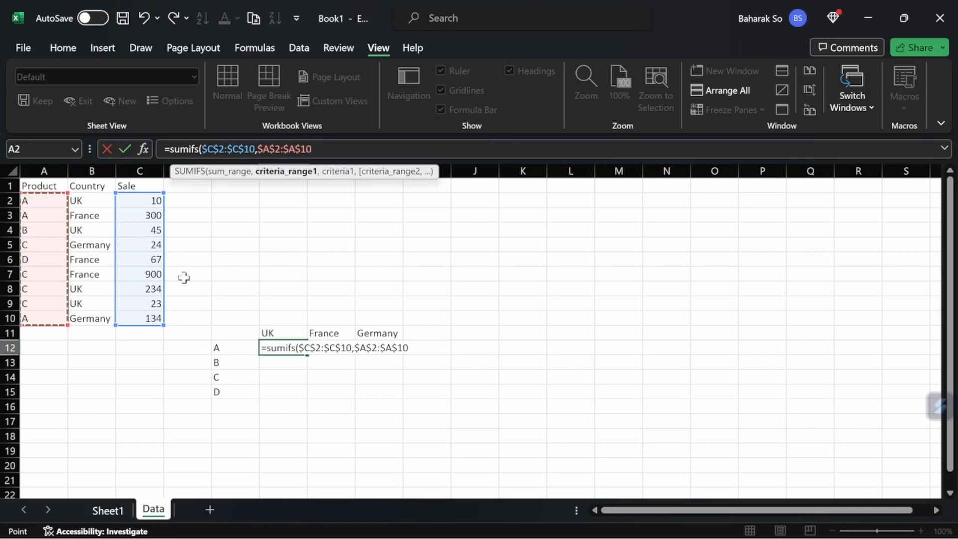
type(",")
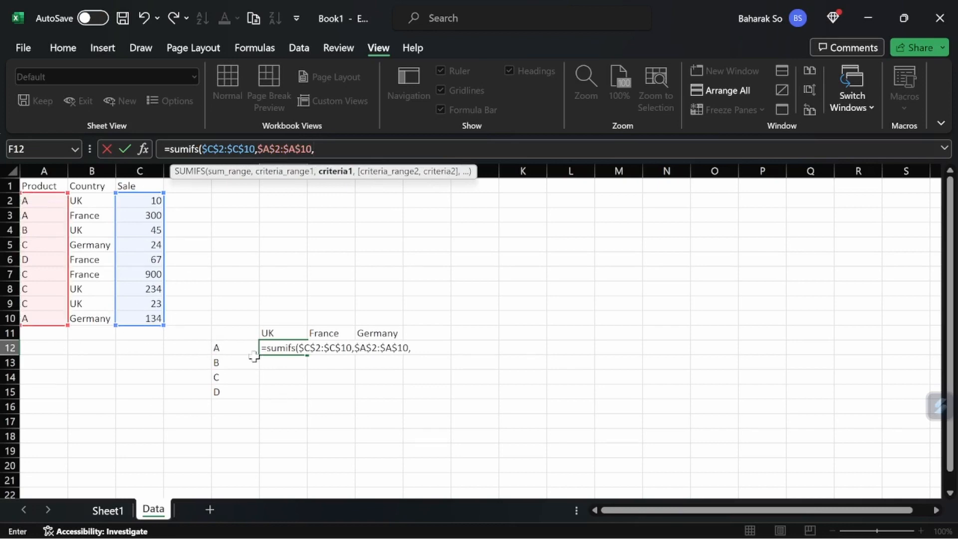
left_click(239, 349)
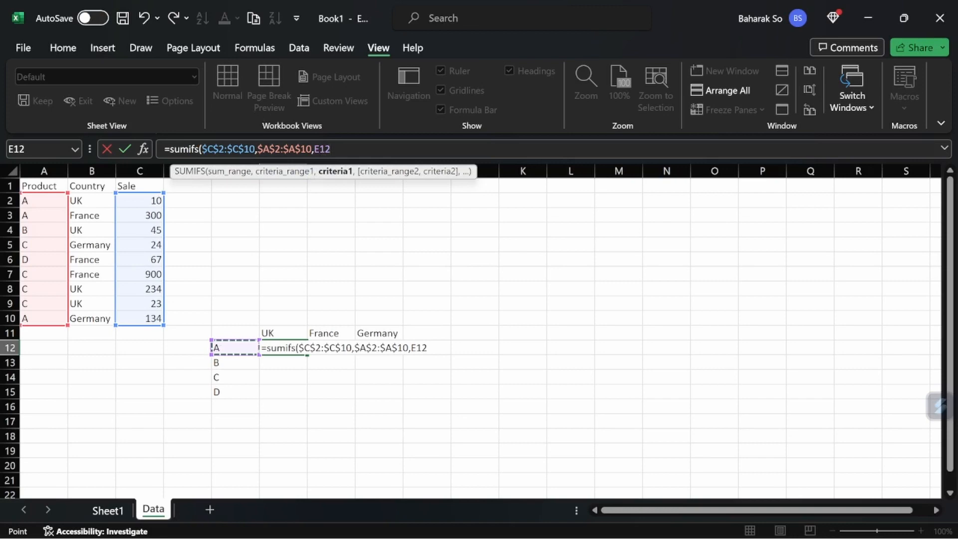
key("F4")
key("F4")
key("F4")
type(",")
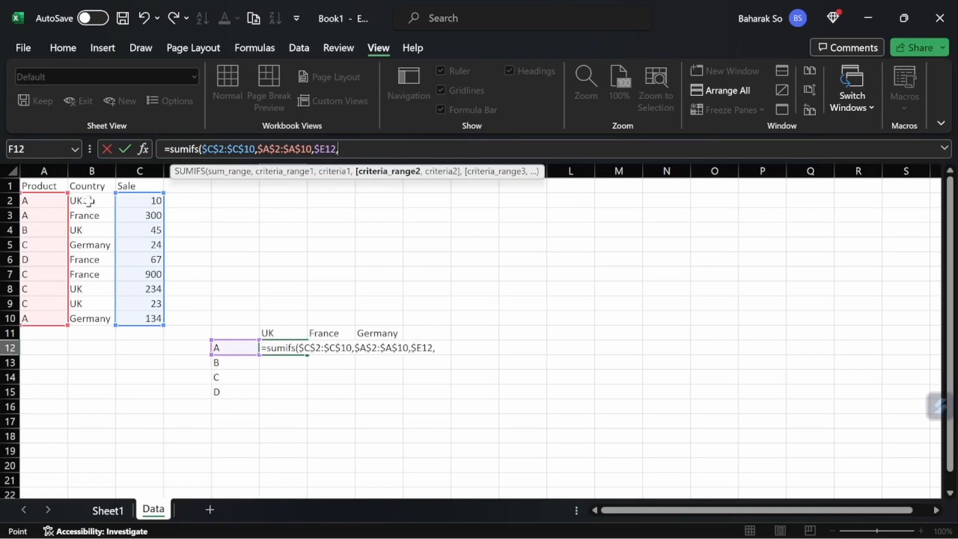
Step: Add the country condition with absolute range $B$2:$B$10 and row-locked criterion F$11, and complete the SUMIFS formula in F12
left_click_drag(86, 202, 101, 318)
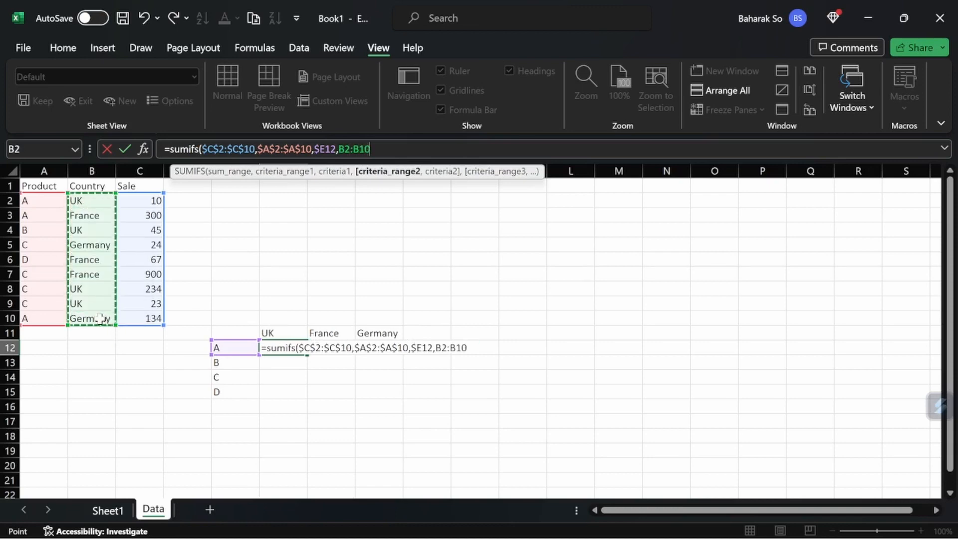
key("F4")
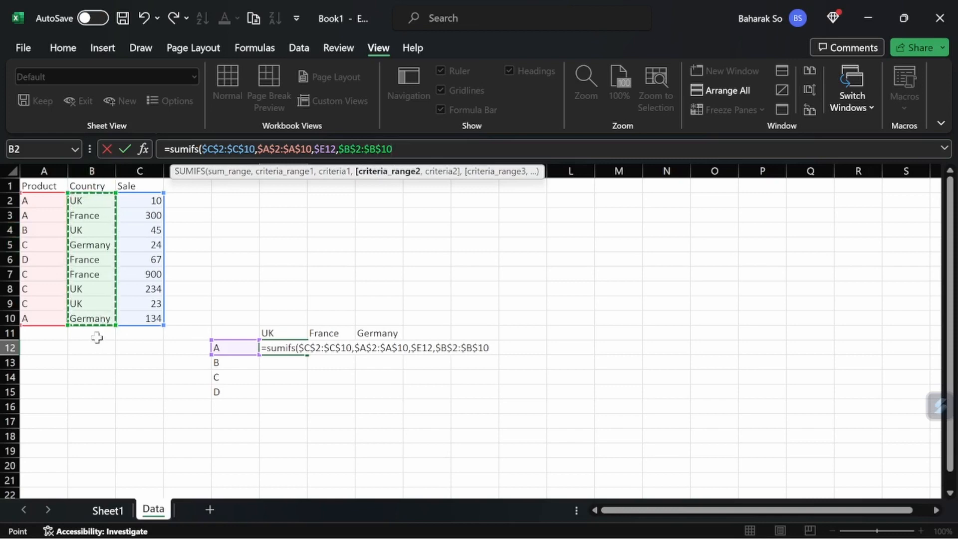
type(",")
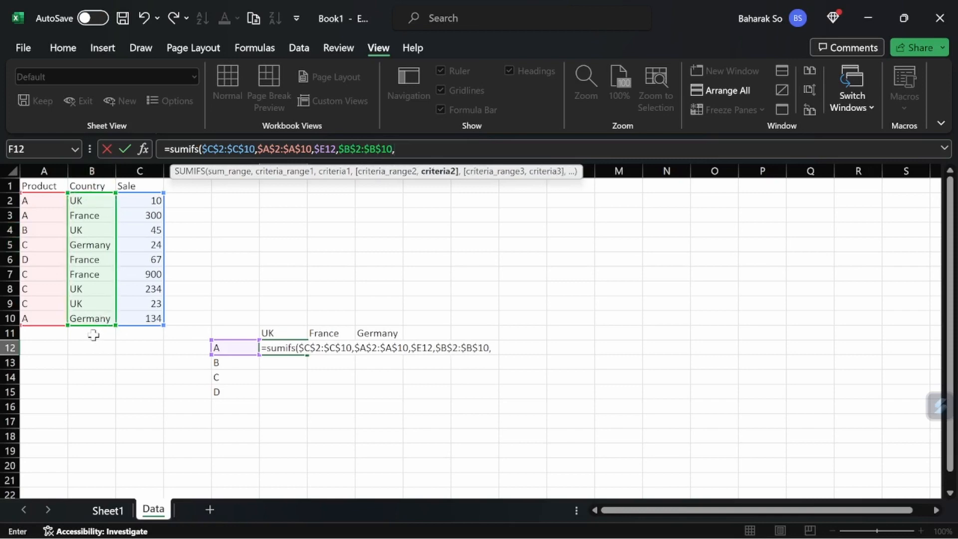
left_click(275, 332)
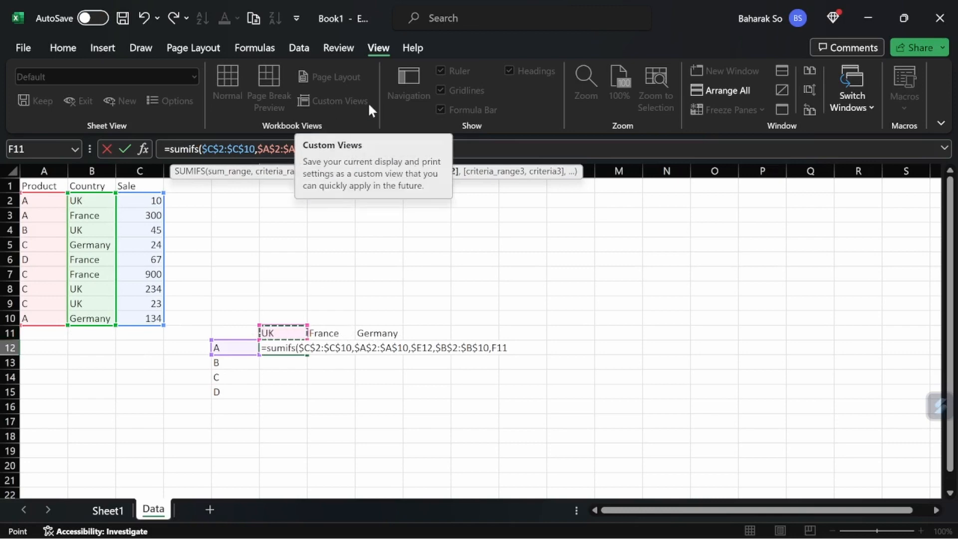
key("F4")
key("F4")
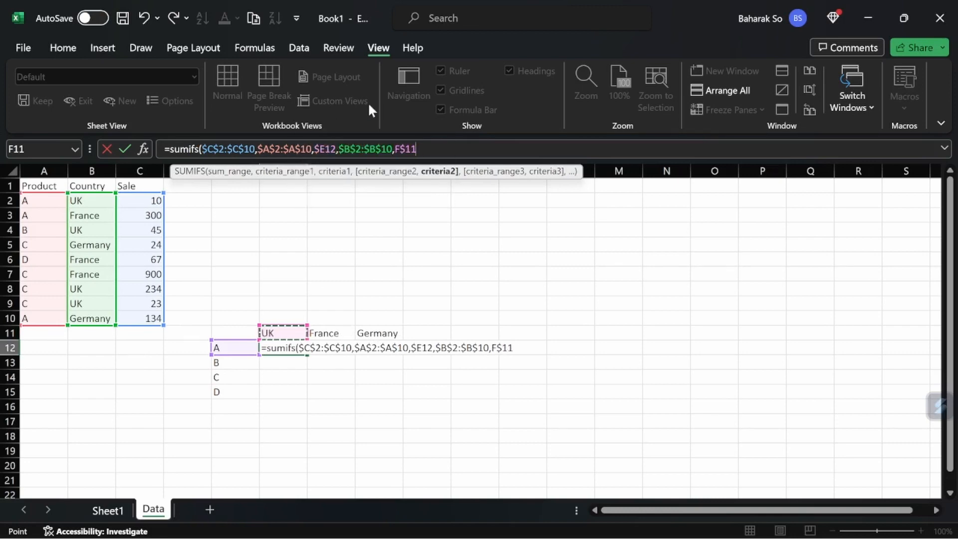
type(")")
key("Return")
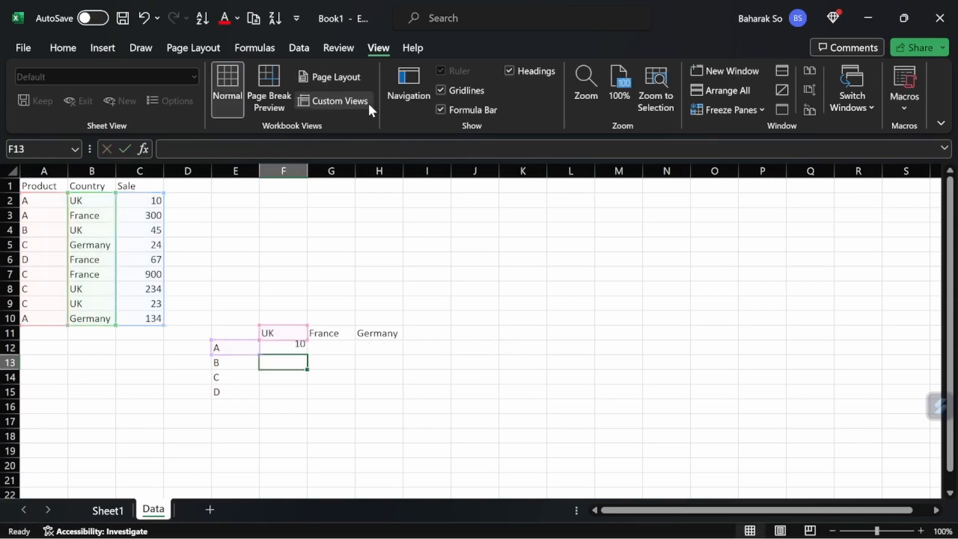
Step: Fill the SUMIFS formula from F12 across the whole summary table F12:H15
left_click(298, 348)
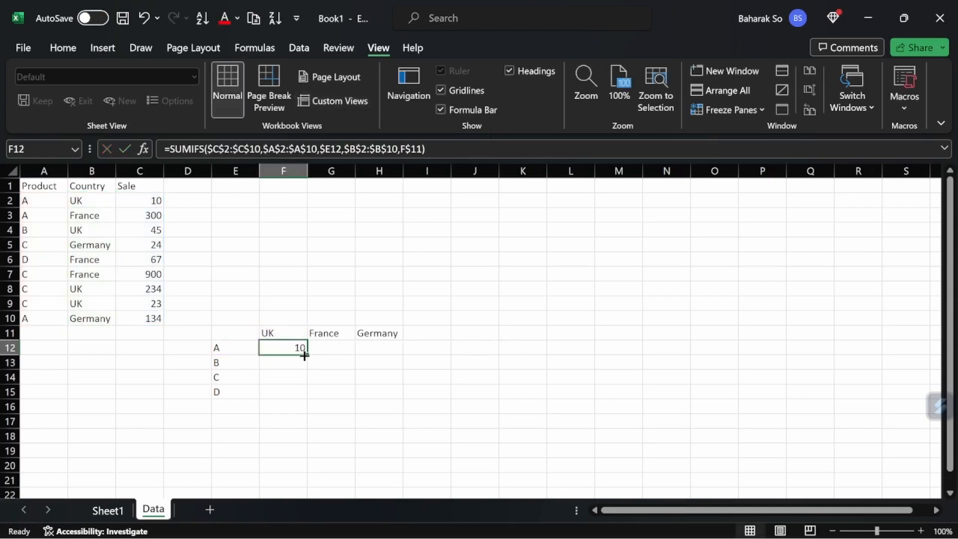
left_click_drag(306, 356, 404, 400)
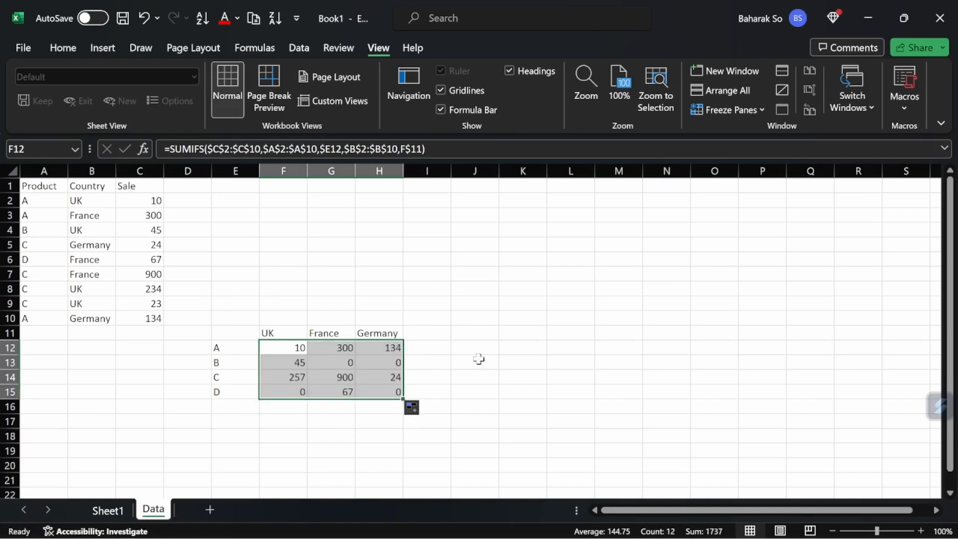
left_click(458, 392)
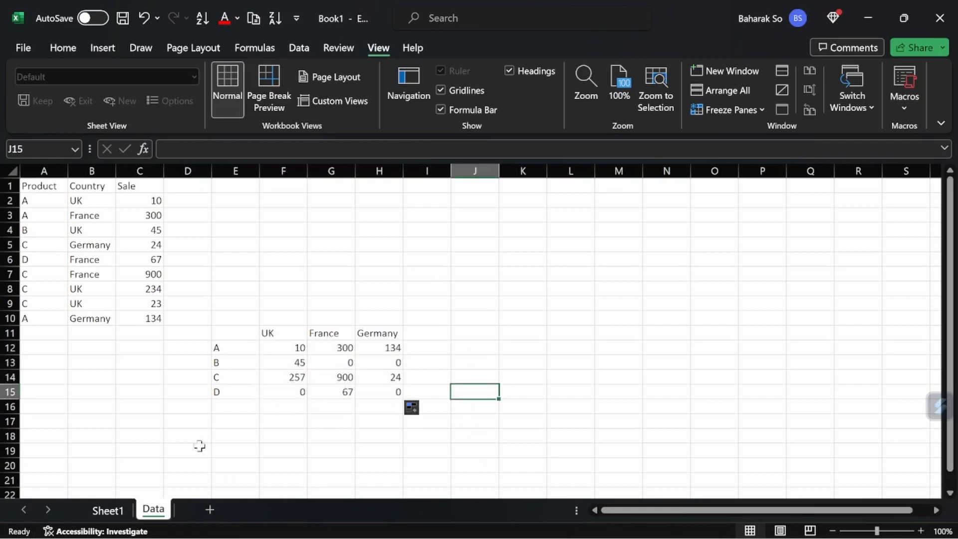
Step: Inspect the cell references in the copied SUMIFS formula in H14, leaving the formula as it is
left_click(396, 378)
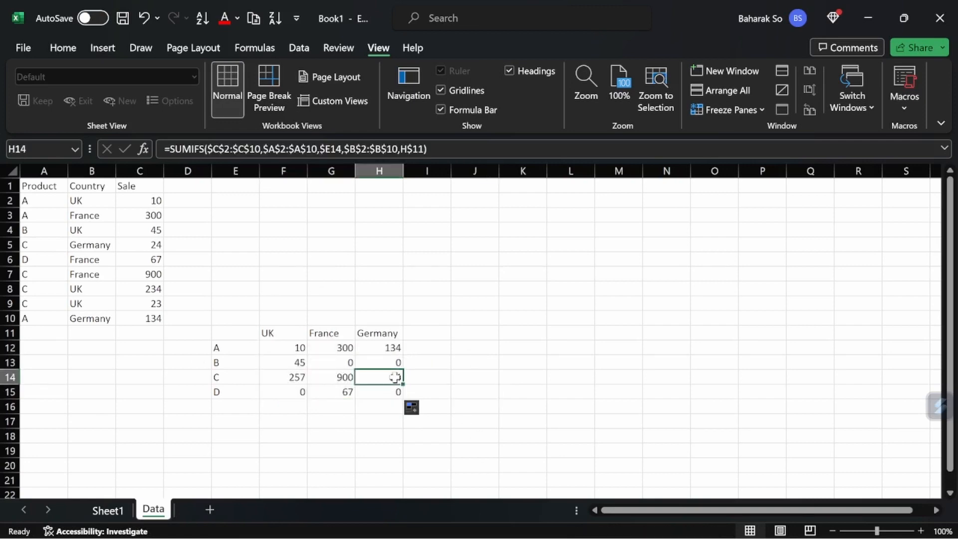
left_click(310, 148)
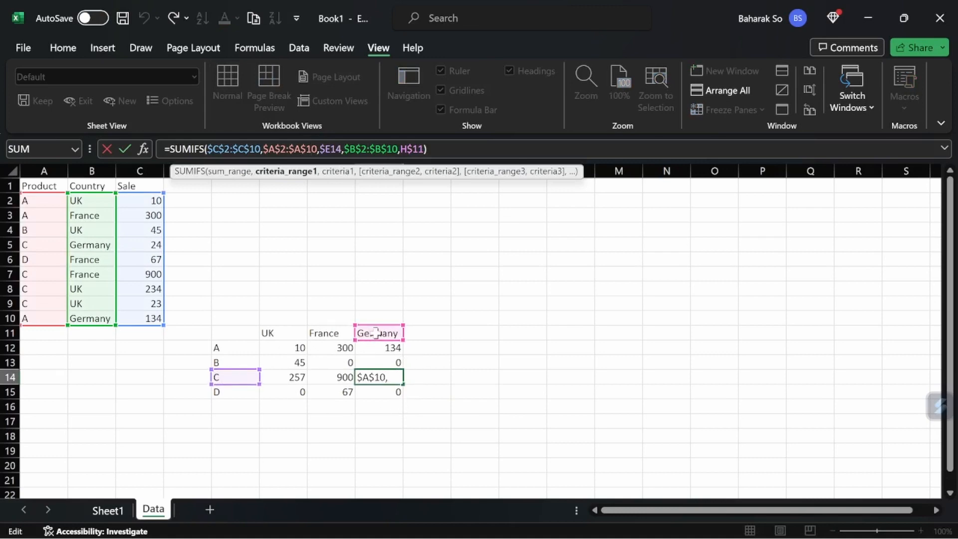
key("ctrl+Return")
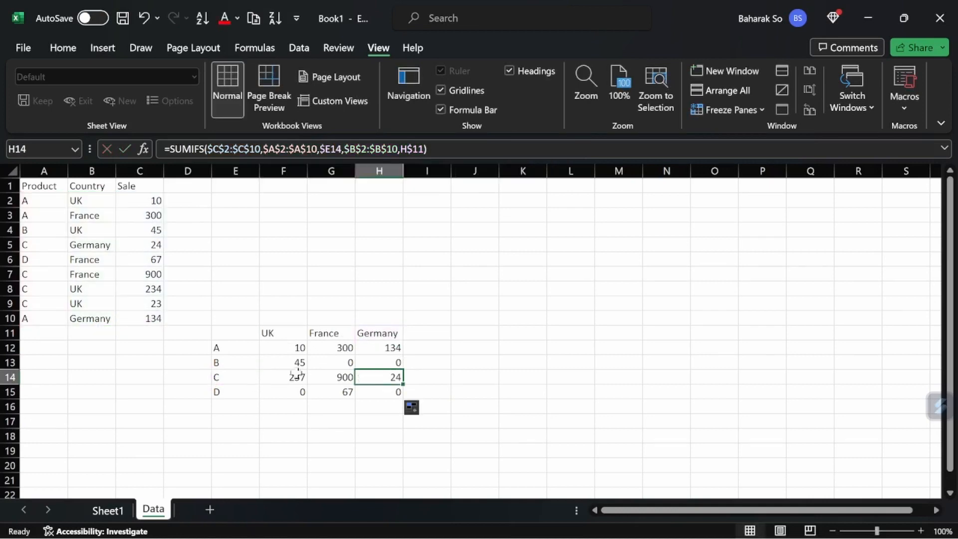